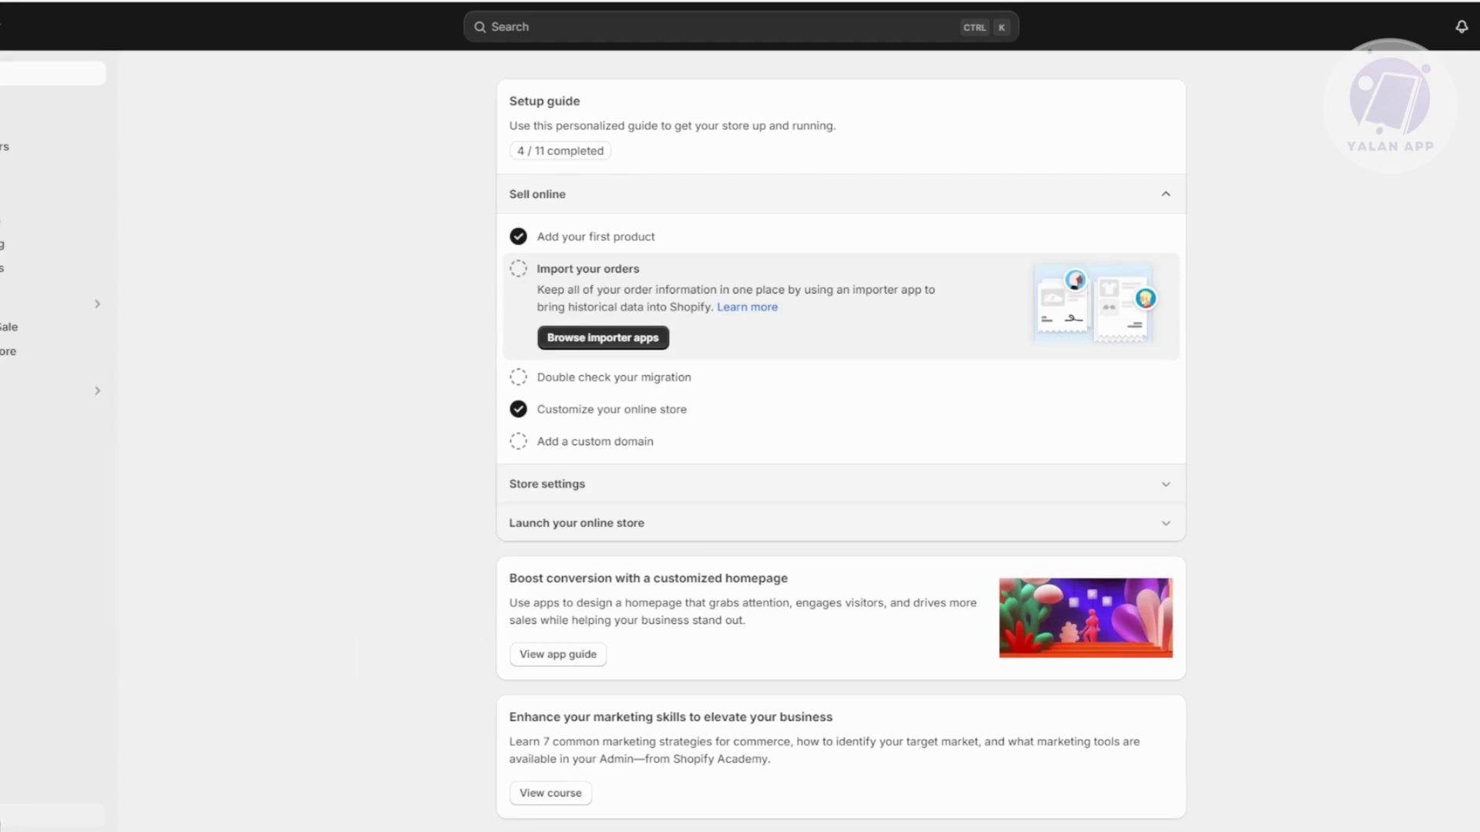
- Allow custom app development from Settings > Apps and sales channels > Develop apps, and confirm it
{"action": "left_click", "coordinate": [4, 817]}
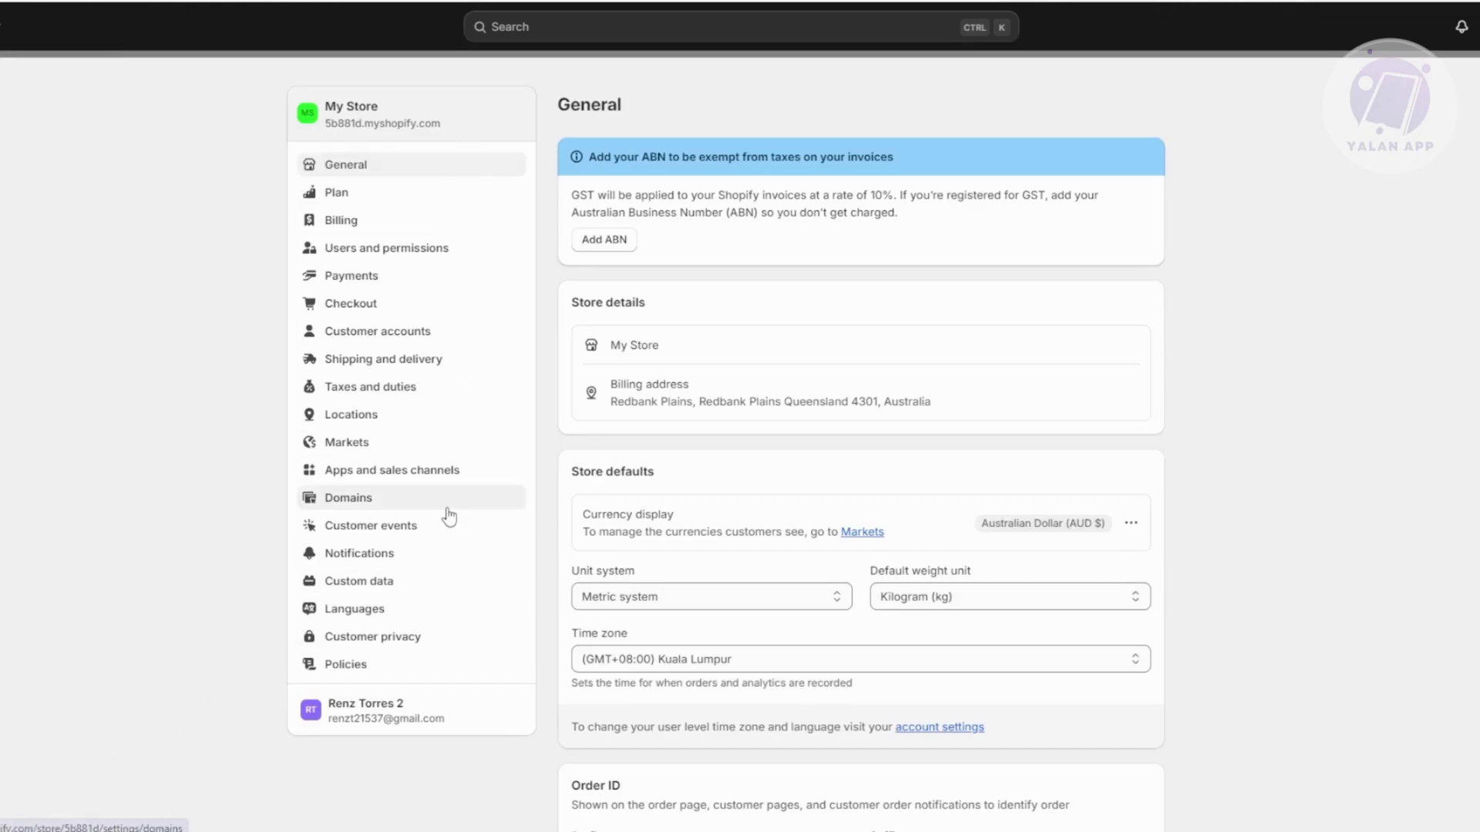
{"action": "left_click", "coordinate": [438, 476]}
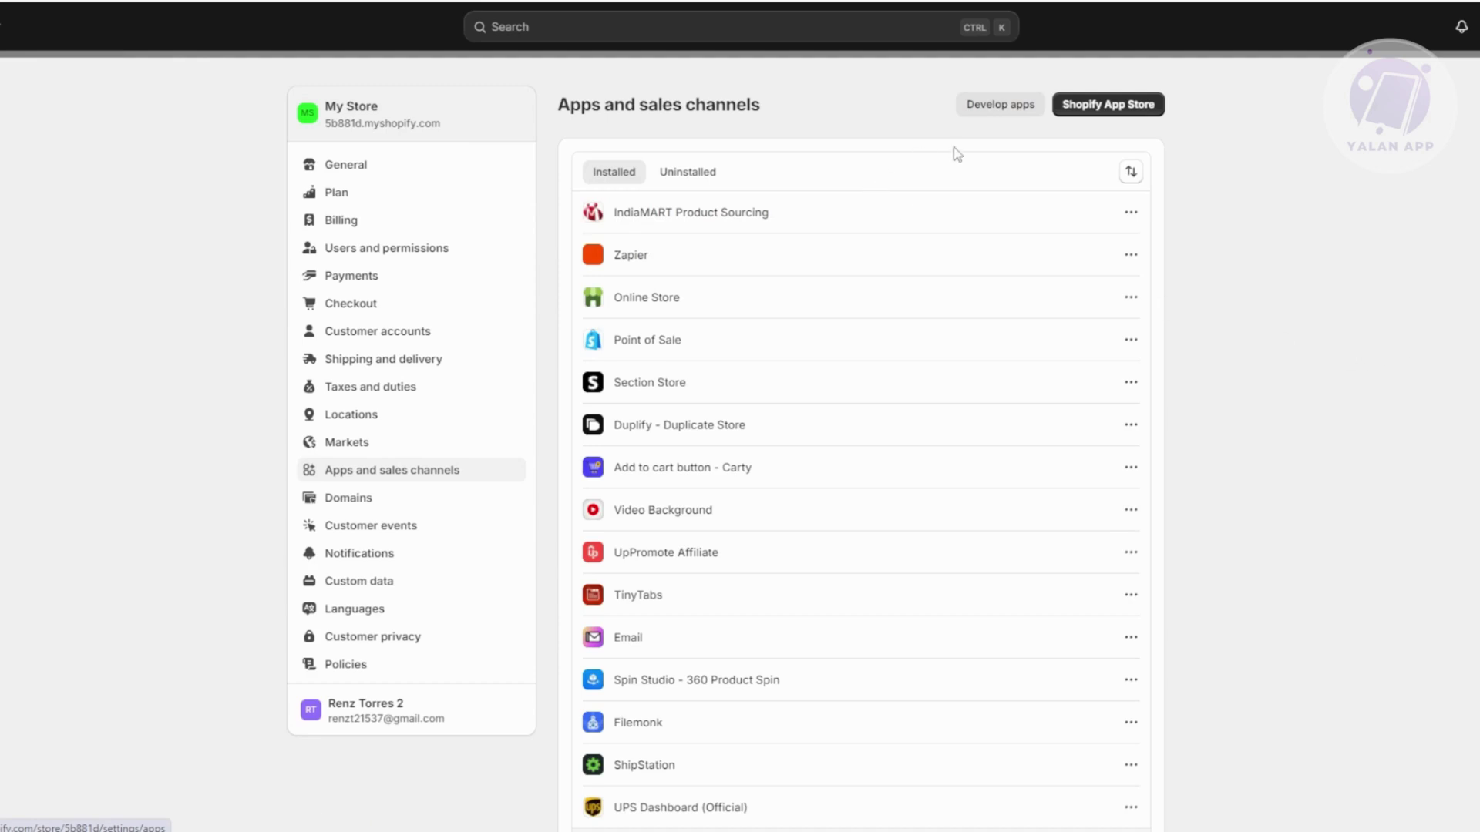
{"action": "left_click", "coordinate": [986, 120]}
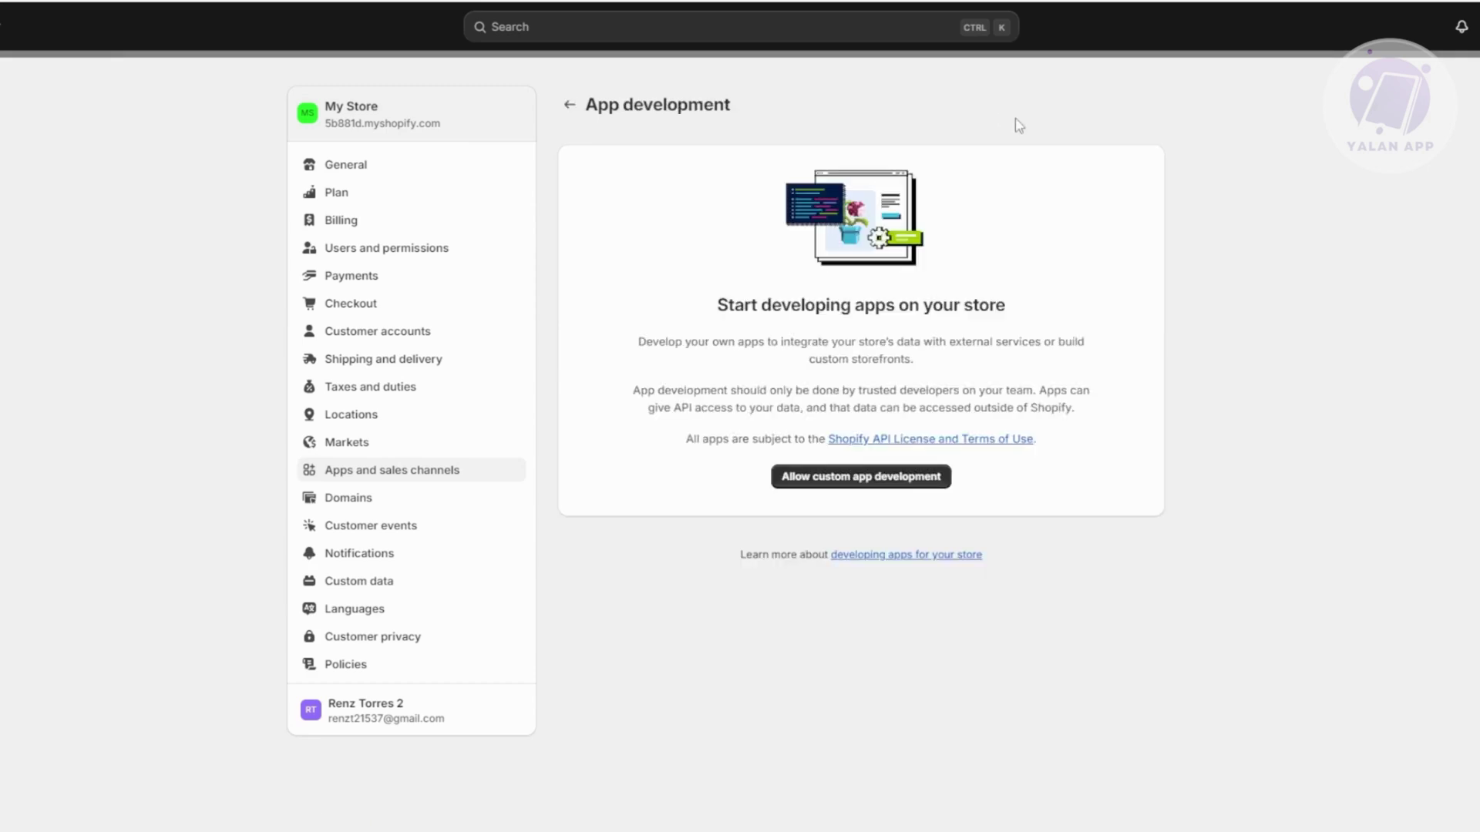
{"action": "left_click", "coordinate": [852, 485]}
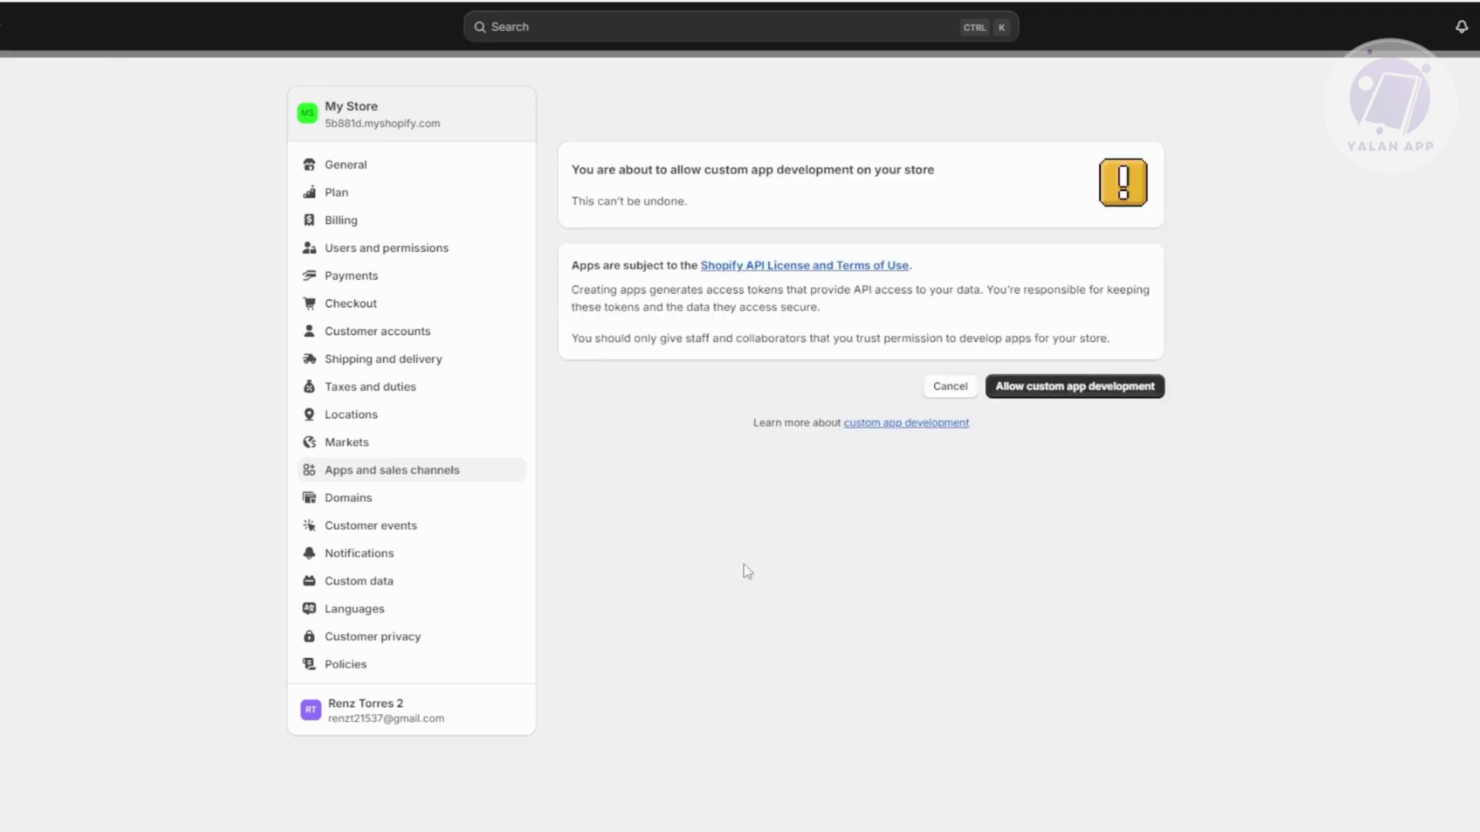
{"action": "left_click", "coordinate": [1082, 388]}
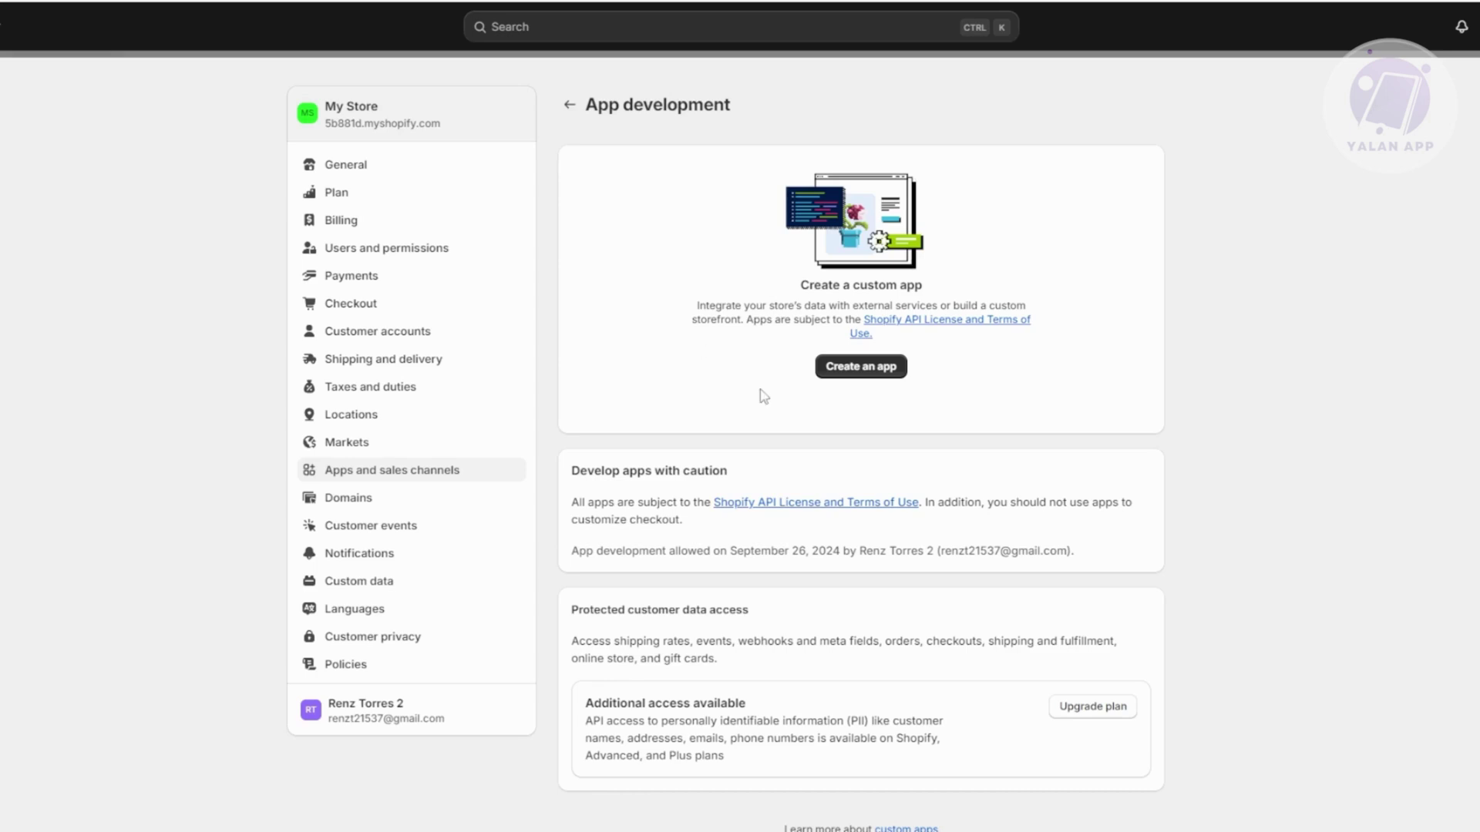
- Create a custom app named 'TEST APP', keeping the current app developer unchanged
{"action": "left_click", "coordinate": [876, 368]}
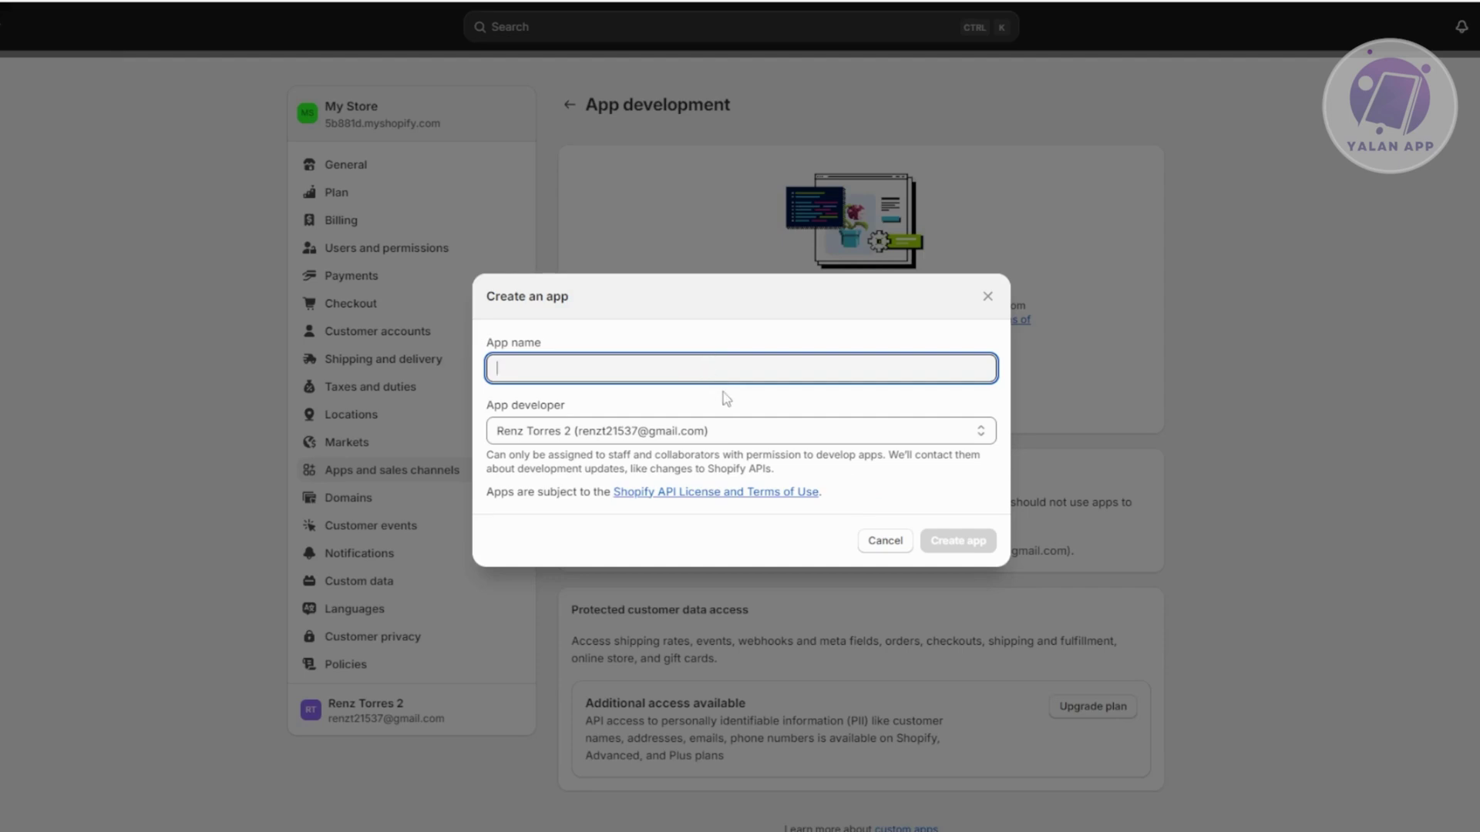
{"action": "type", "text": "TEST APP"}
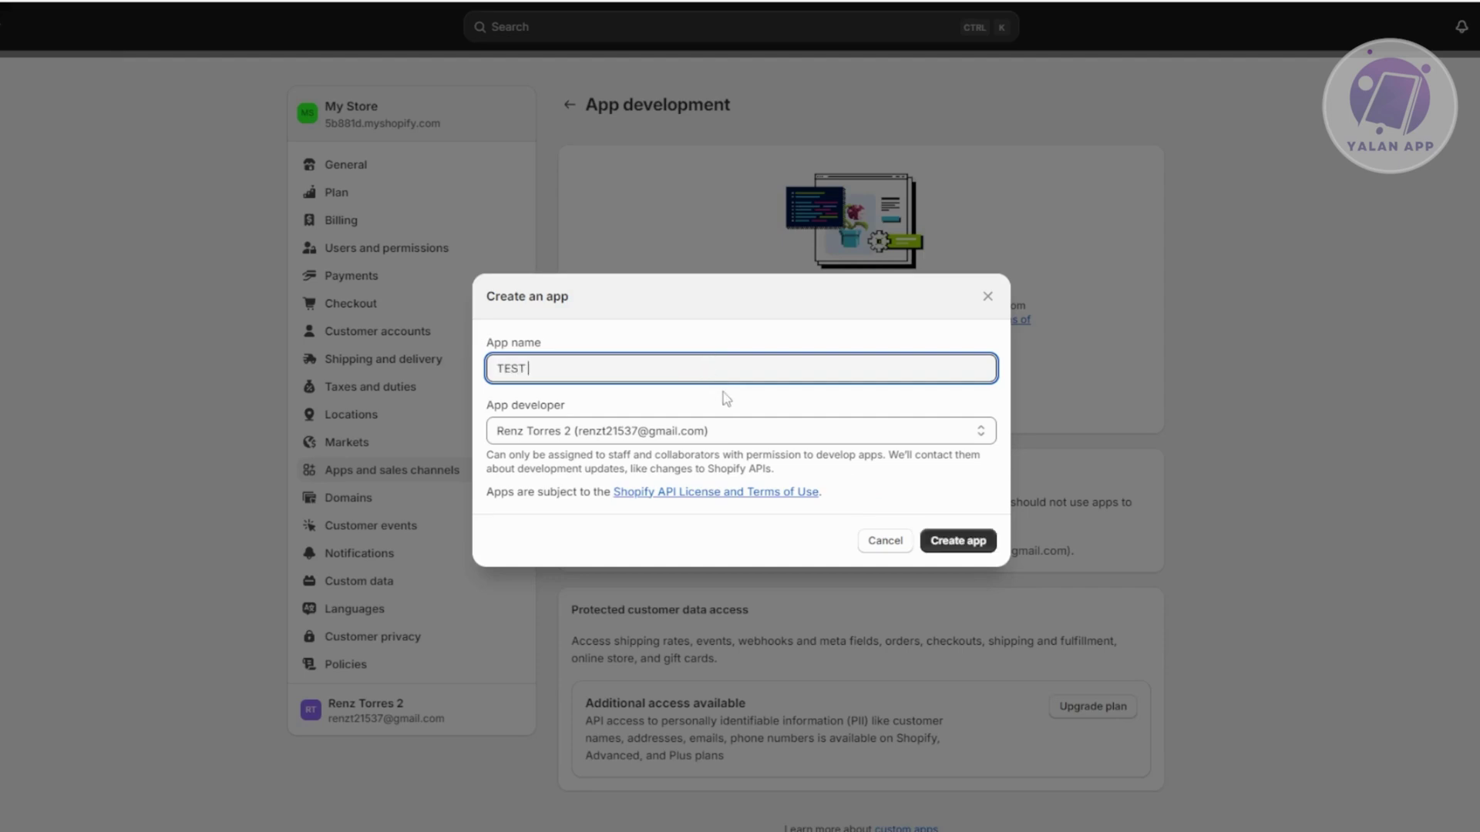
{"action": "left_click", "coordinate": [797, 431]}
{"action": "left_click", "coordinate": [844, 453]}
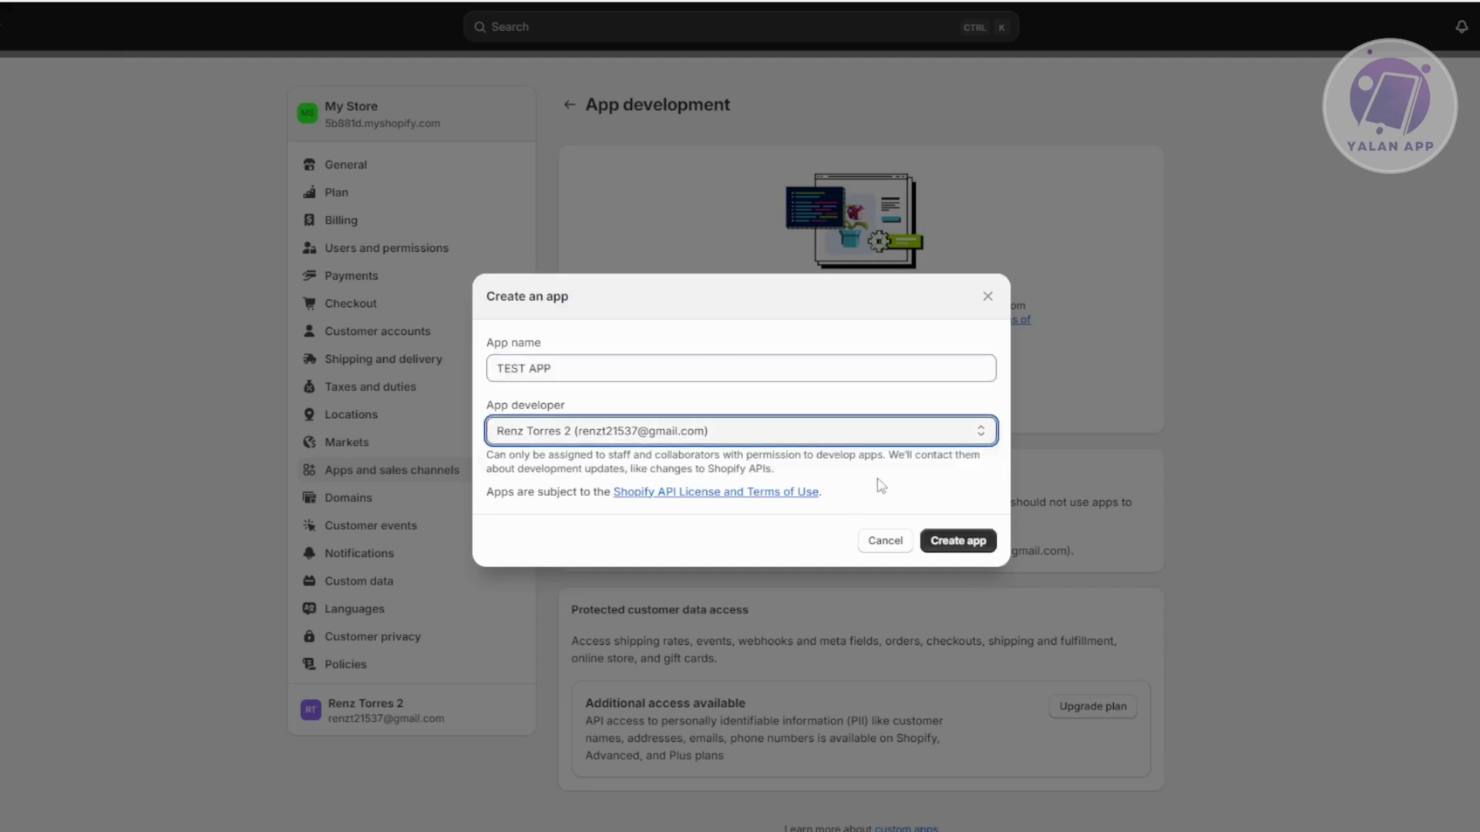
{"action": "left_click", "coordinate": [960, 547]}
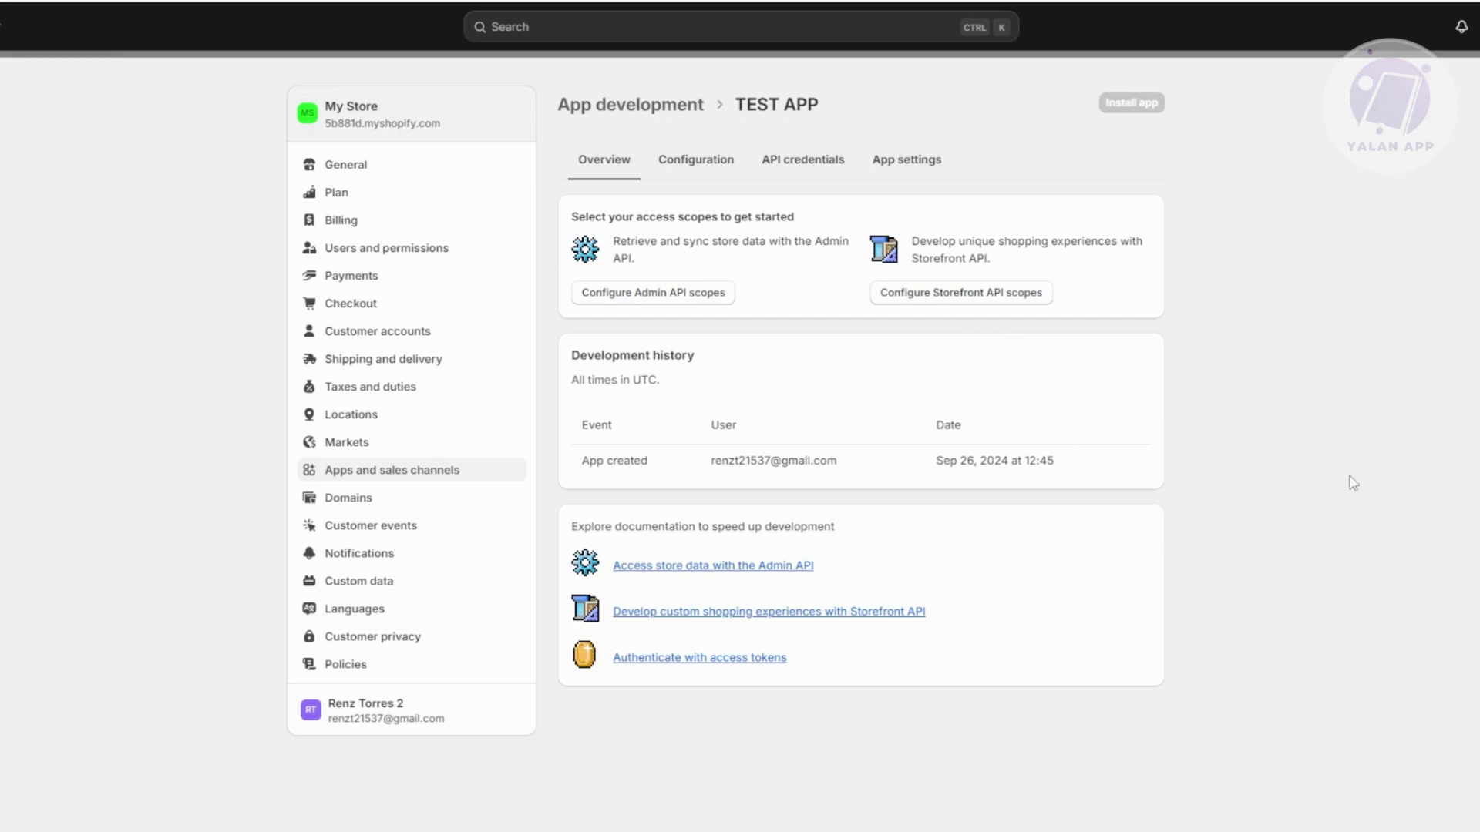
- Grant the Admin API scopes read_analytics, read_apps, read_assigned_fulfillment_orders and read_customer_events
{"action": "left_click", "coordinate": [692, 168]}
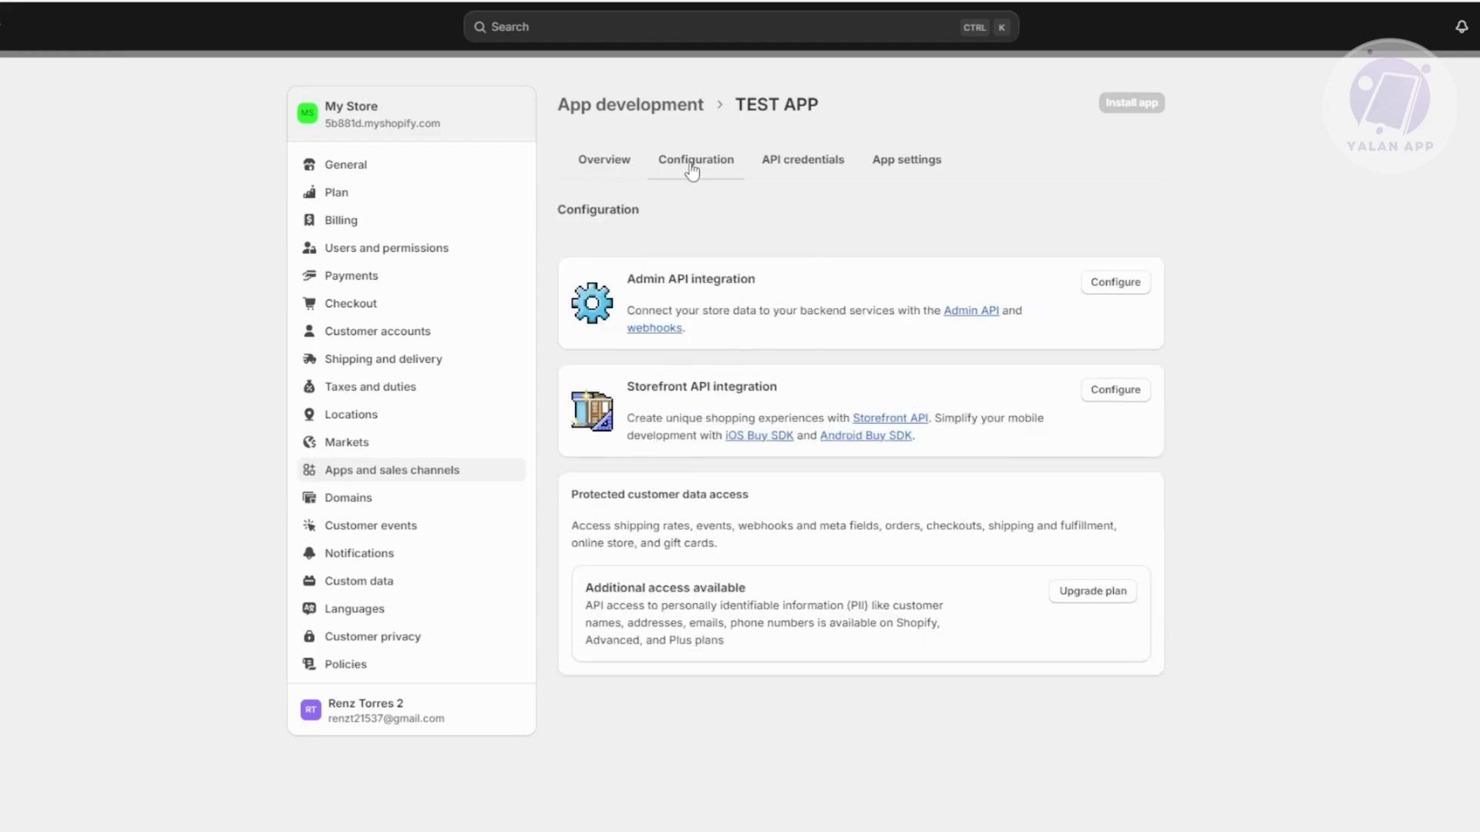
{"action": "left_click", "coordinate": [1117, 286]}
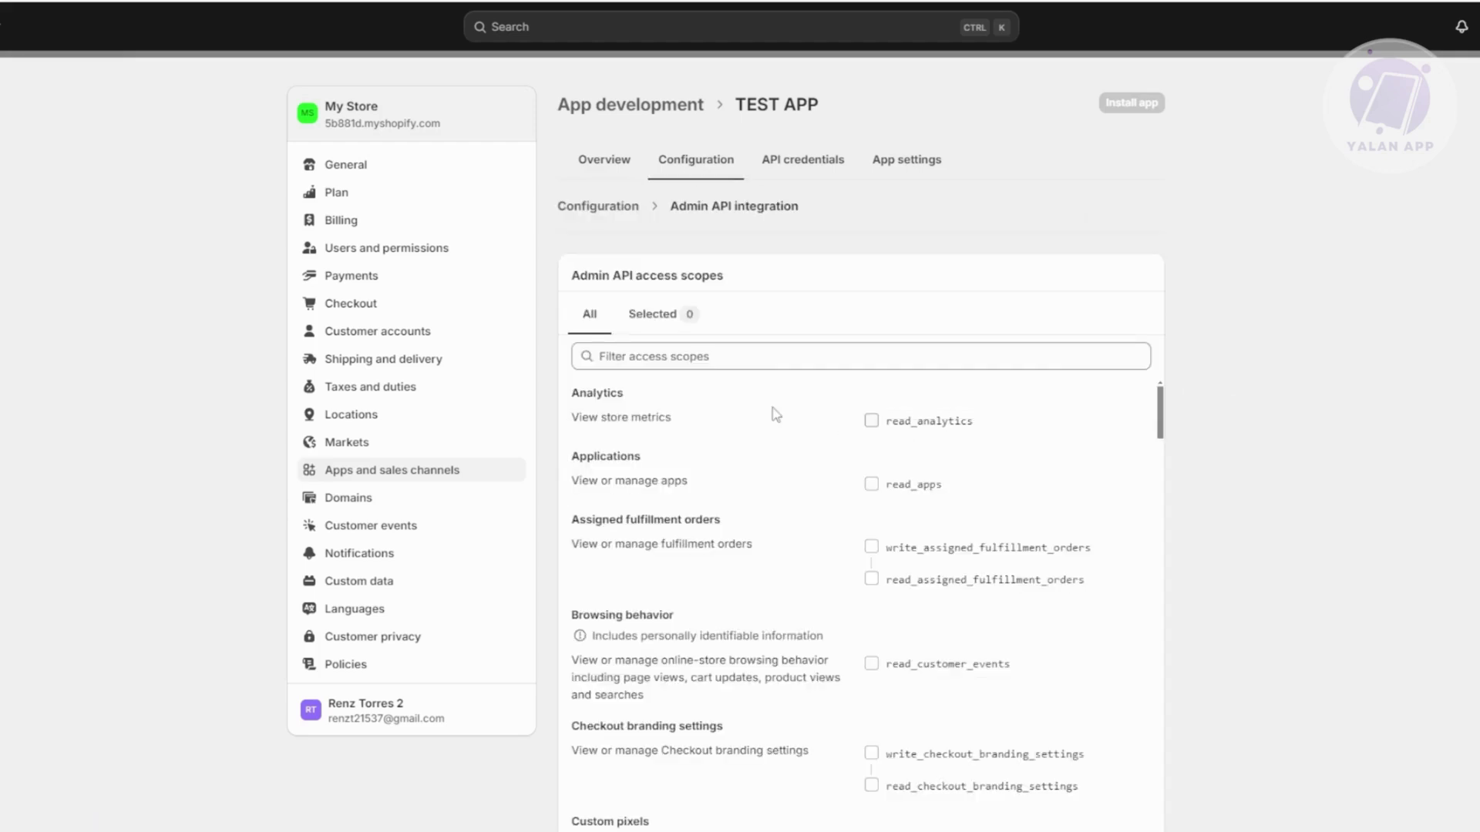
{"action": "left_click", "coordinate": [871, 422]}
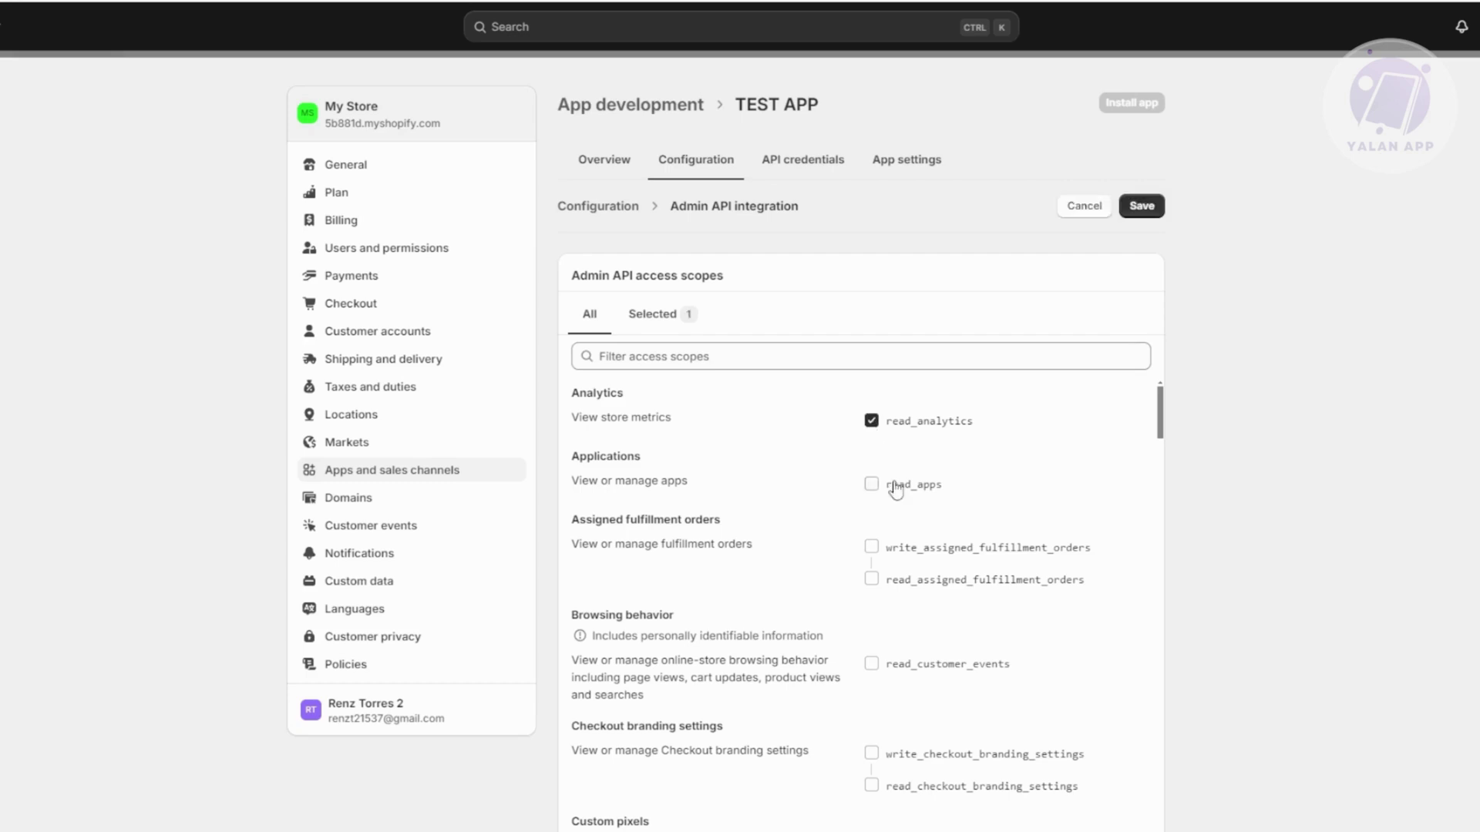
{"action": "left_click", "coordinate": [873, 492]}
{"action": "left_click", "coordinate": [875, 583]}
{"action": "left_click", "coordinate": [871, 664]}
- Add read_checkout_branding_settings, save the five Admin API scopes and return to Configuration
{"action": "scroll", "coordinate": [886, 670], "scroll_direction": "down", "scroll_amount": 3}
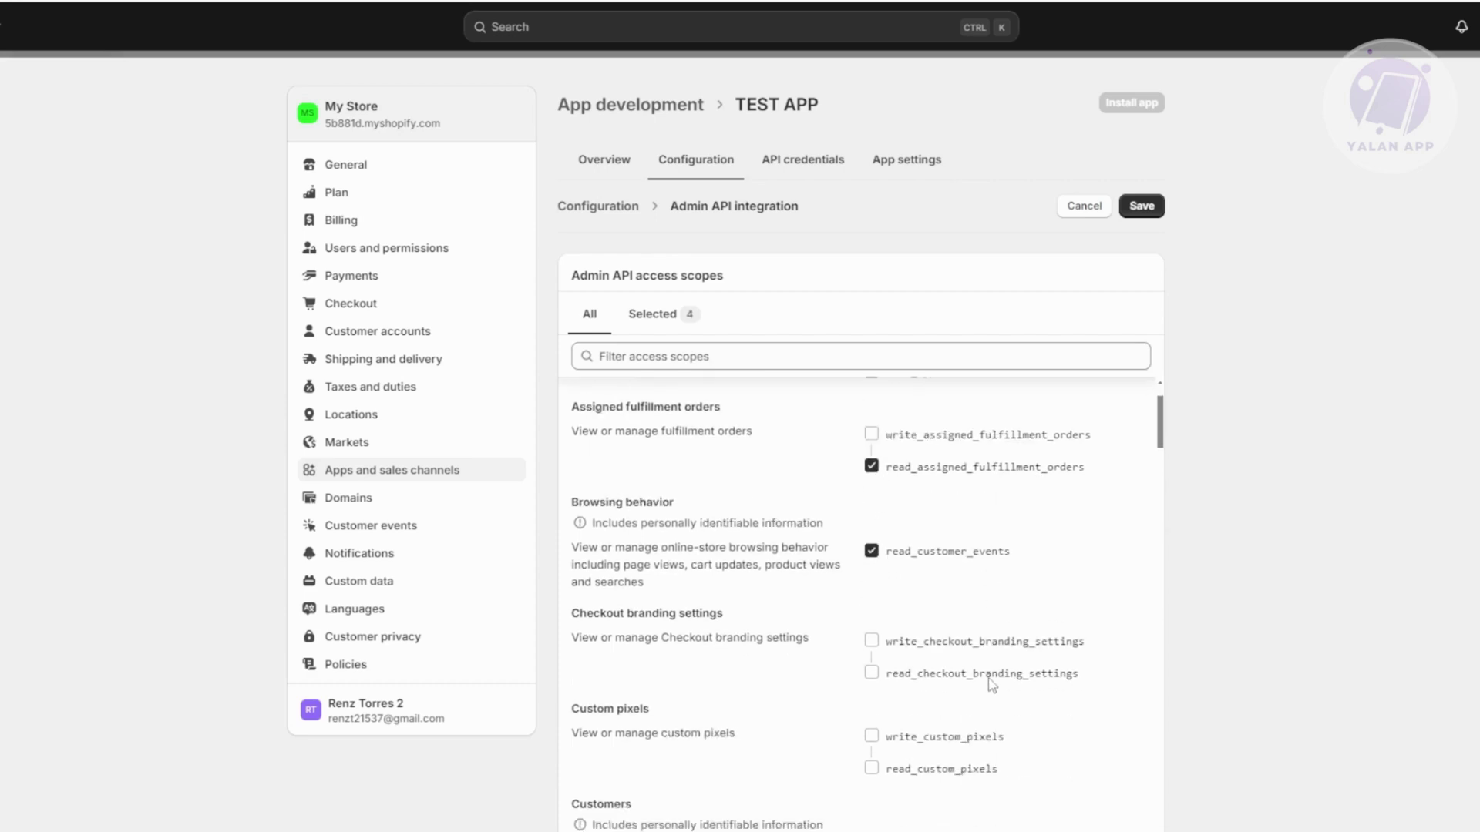
{"action": "left_click", "coordinate": [871, 525]}
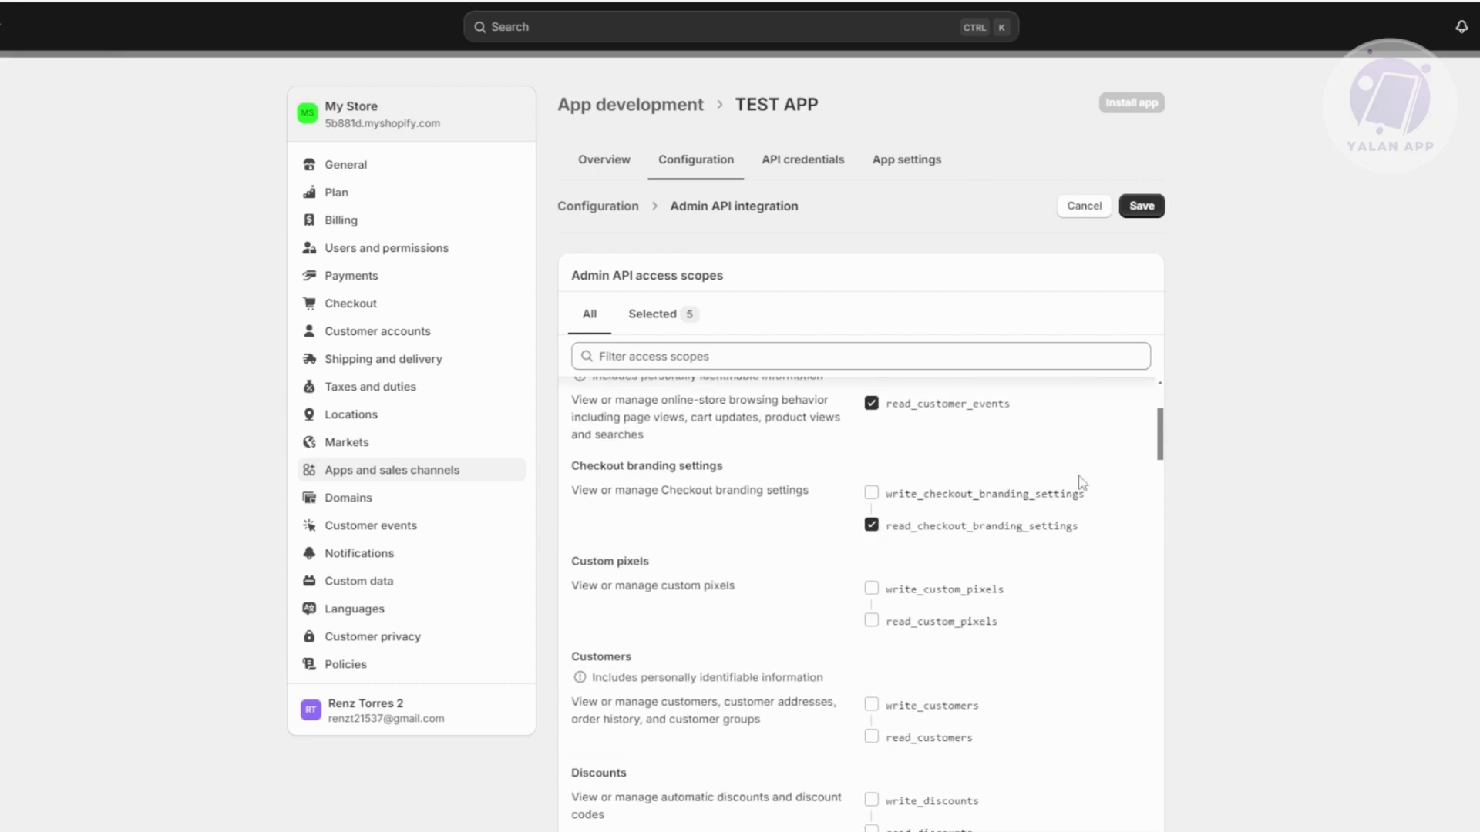
{"action": "scroll", "coordinate": [1068, 531], "scroll_direction": "up", "scroll_amount": 2}
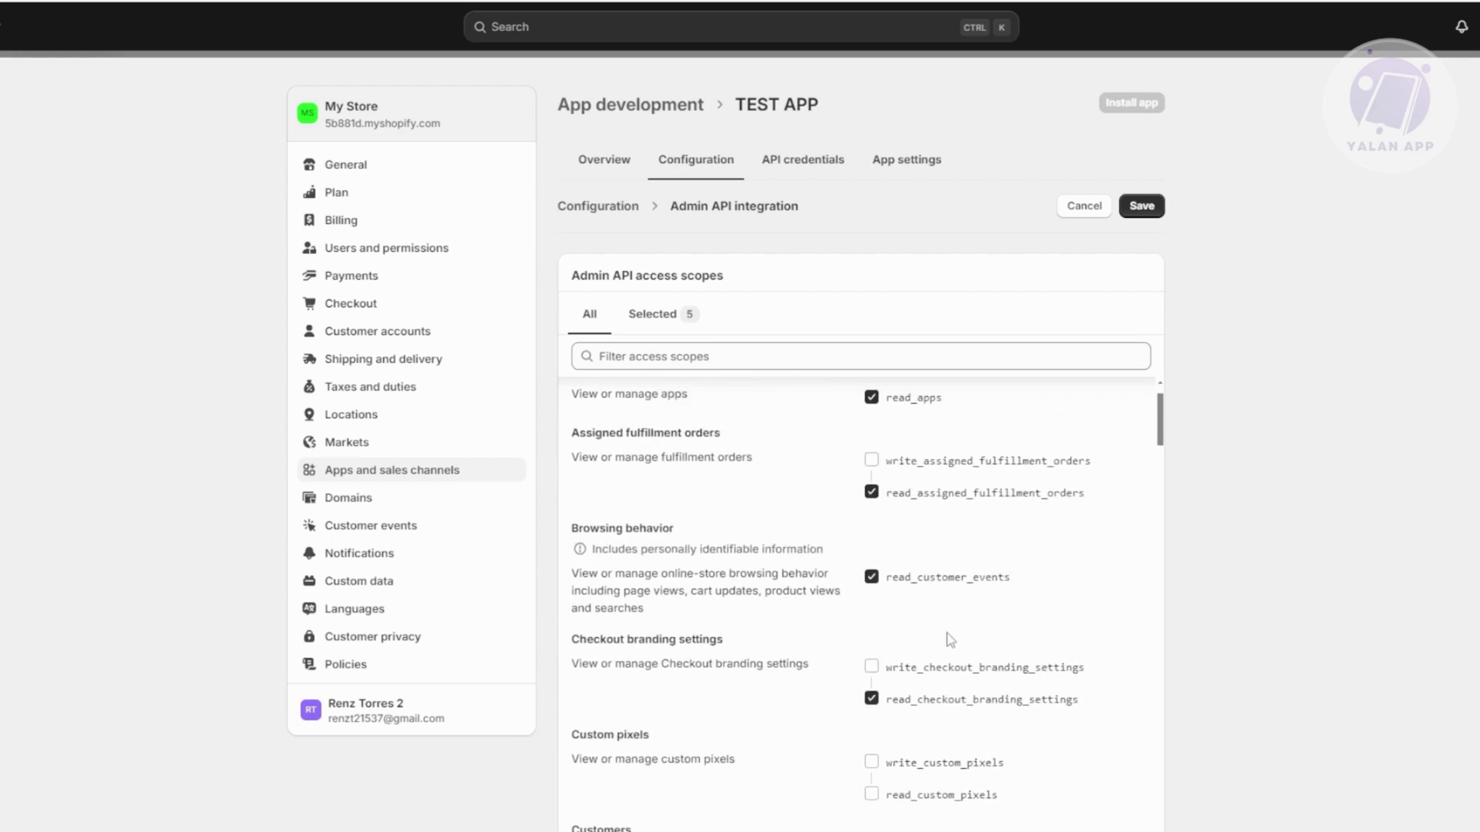
{"action": "scroll", "coordinate": [885, 677], "scroll_direction": "up", "scroll_amount": 1}
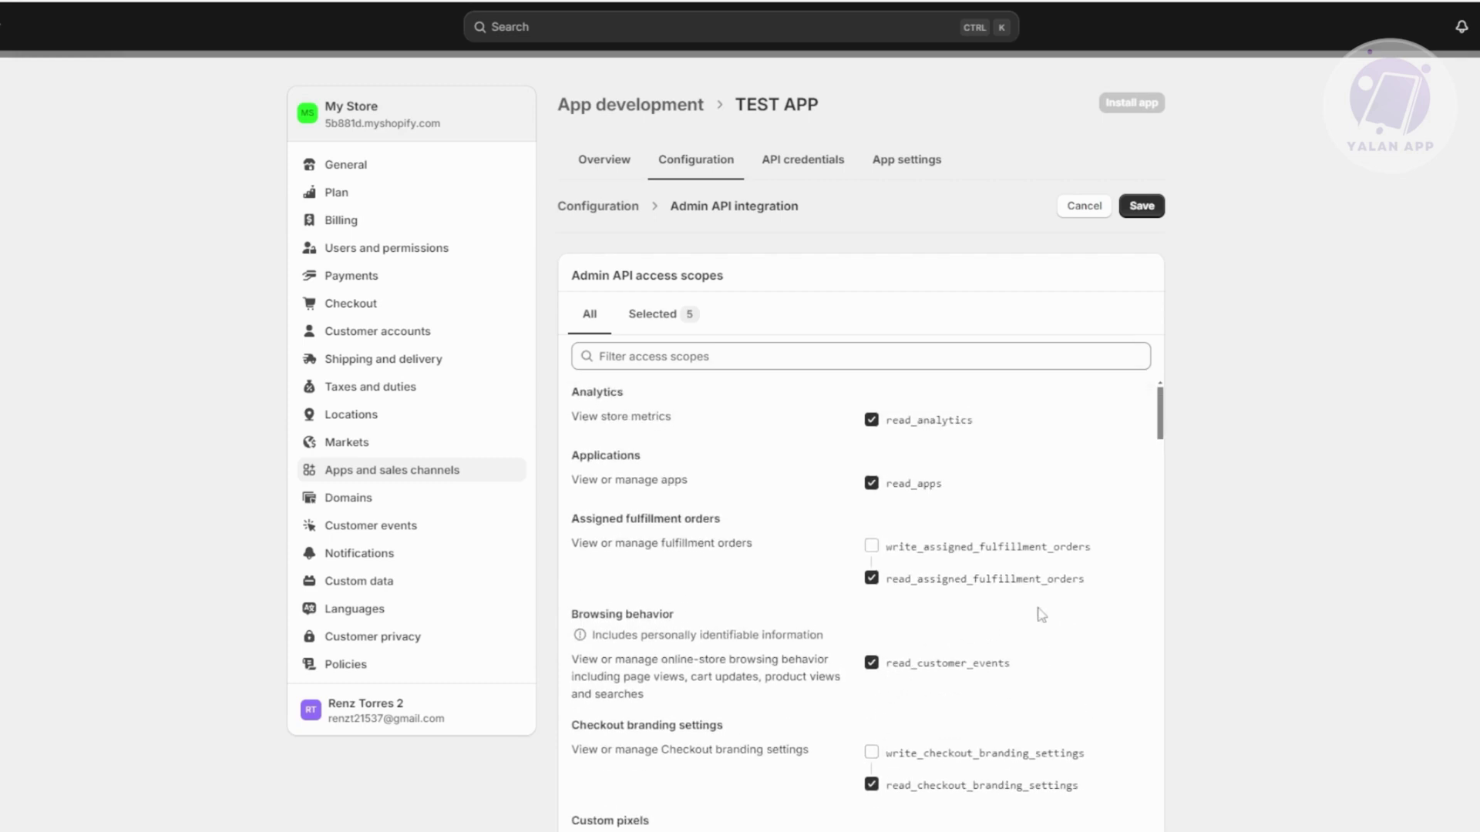
{"action": "scroll", "coordinate": [1040, 611], "scroll_direction": "down", "scroll_amount": 2}
{"action": "scroll", "coordinate": [1272, 570], "scroll_direction": "down", "scroll_amount": 4}
{"action": "scroll", "coordinate": [1380, 599], "scroll_direction": "up", "scroll_amount": 2}
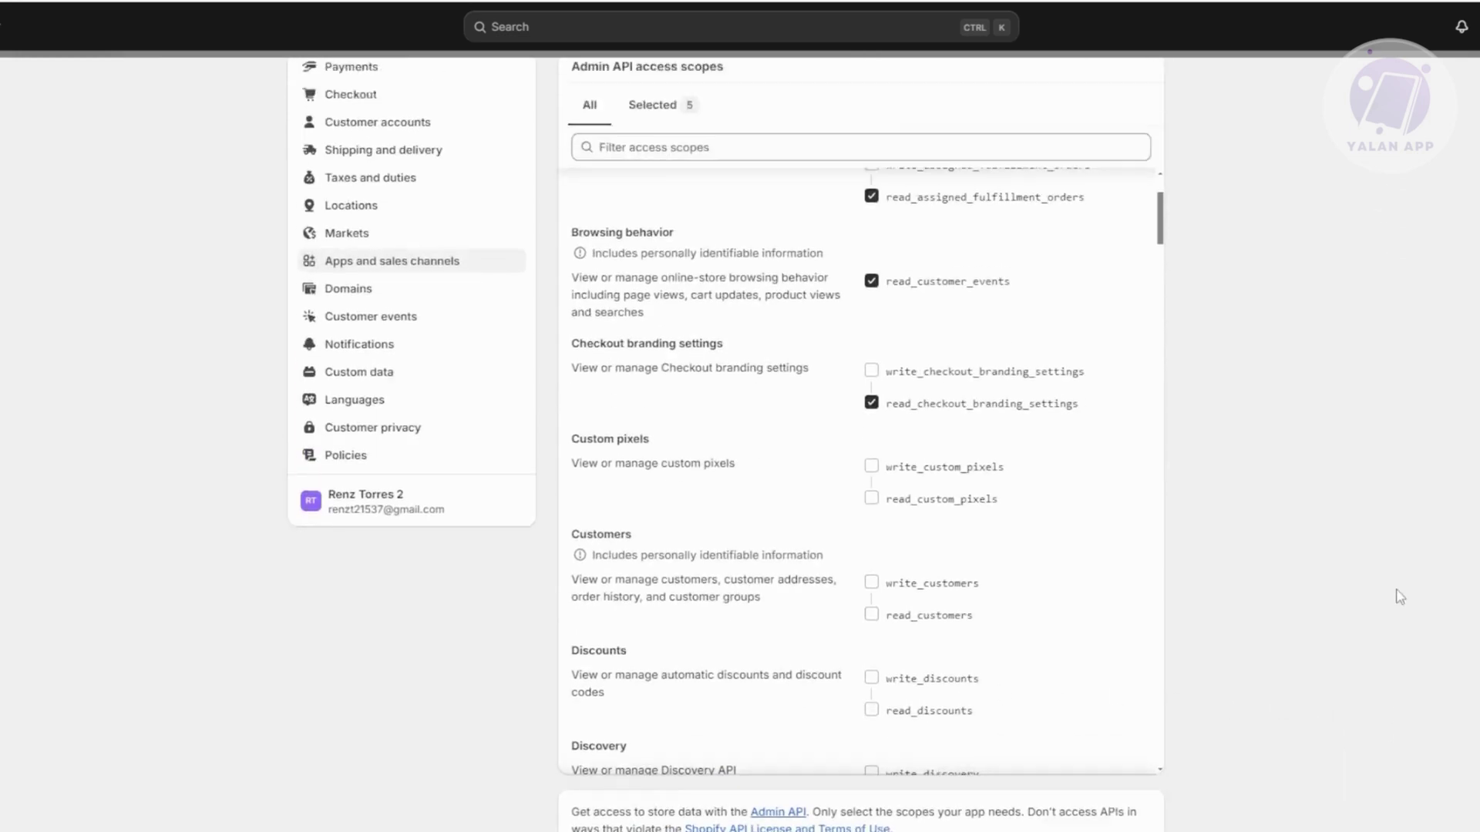
{"action": "scroll", "coordinate": [924, 535], "scroll_direction": "down", "scroll_amount": 9}
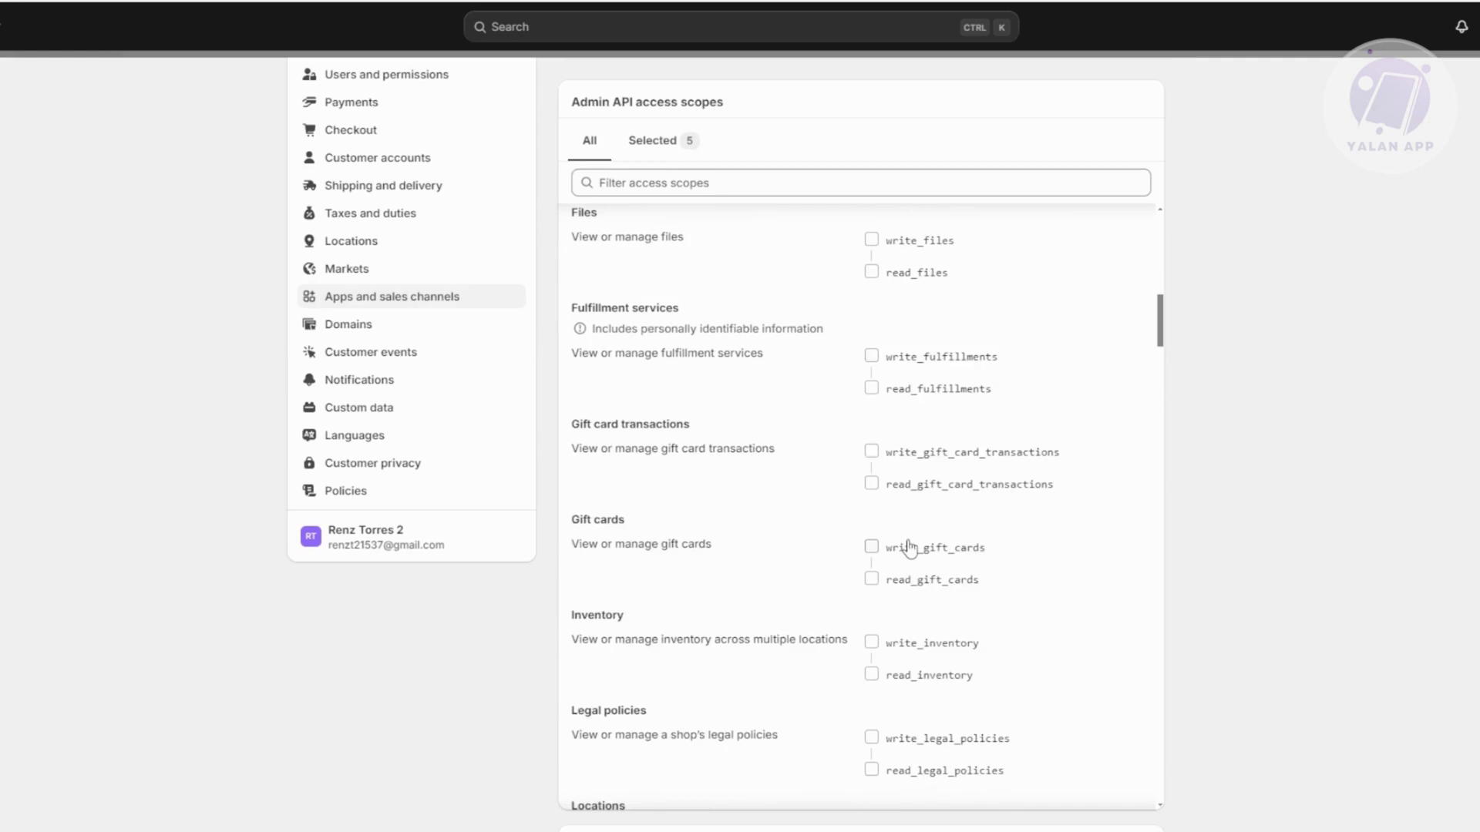
{"action": "scroll", "coordinate": [917, 547], "scroll_direction": "up", "scroll_amount": 10}
{"action": "scroll", "coordinate": [946, 570], "scroll_direction": "up", "scroll_amount": 1}
{"action": "scroll", "coordinate": [1399, 579], "scroll_direction": "up", "scroll_amount": 2}
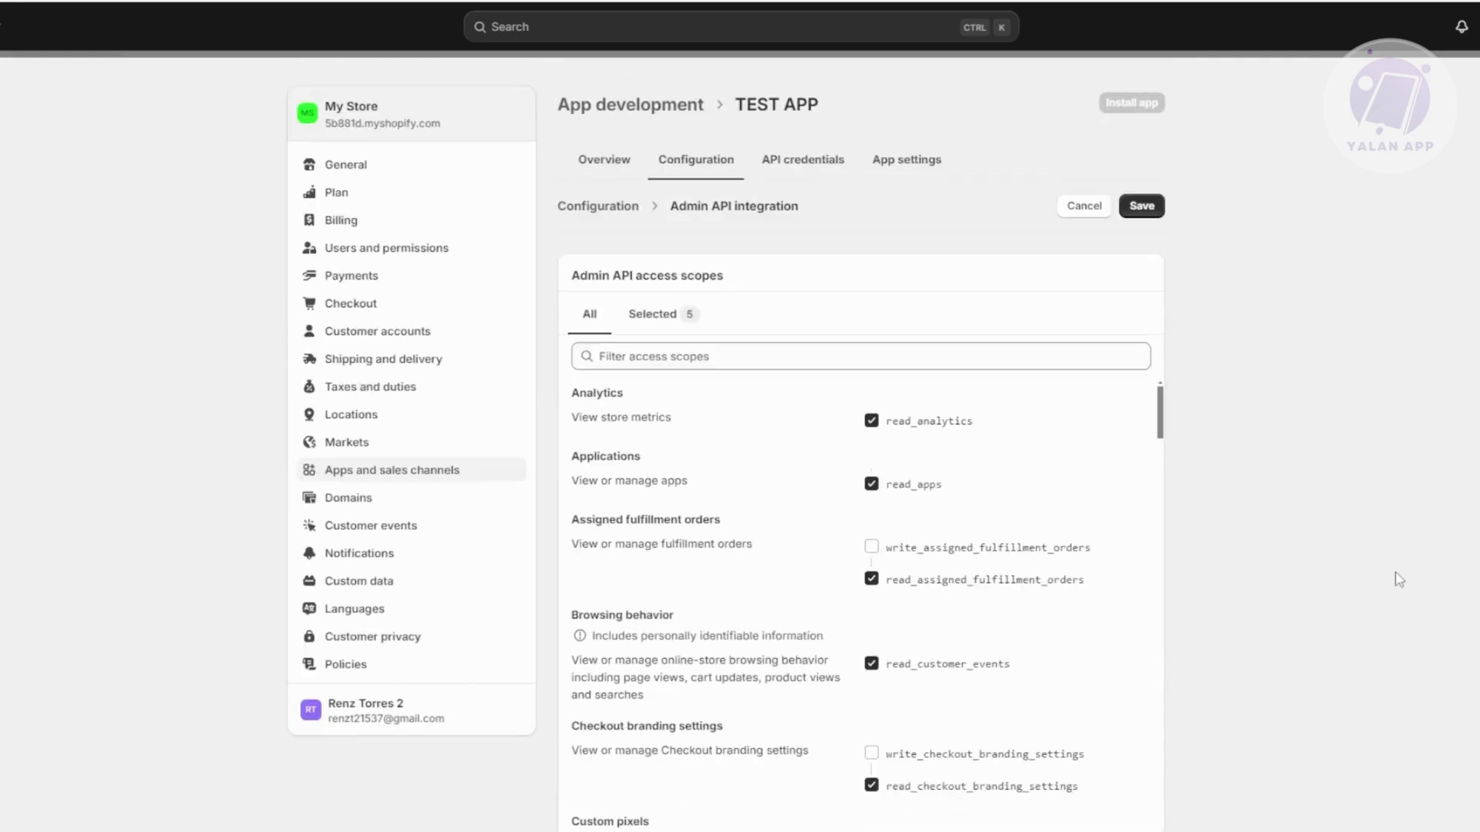
{"action": "left_click", "coordinate": [1140, 208]}
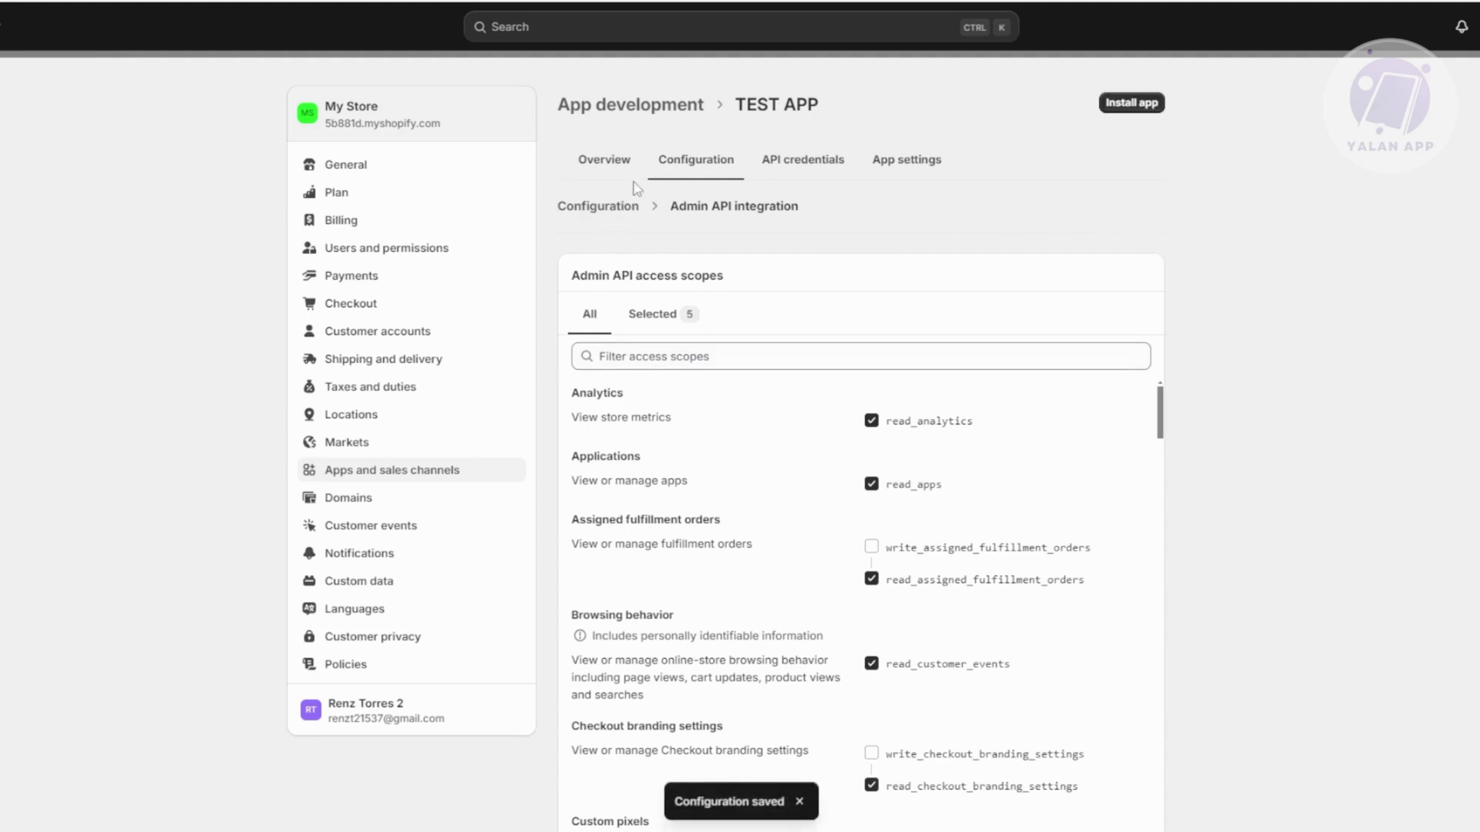
{"action": "left_click", "coordinate": [604, 213]}
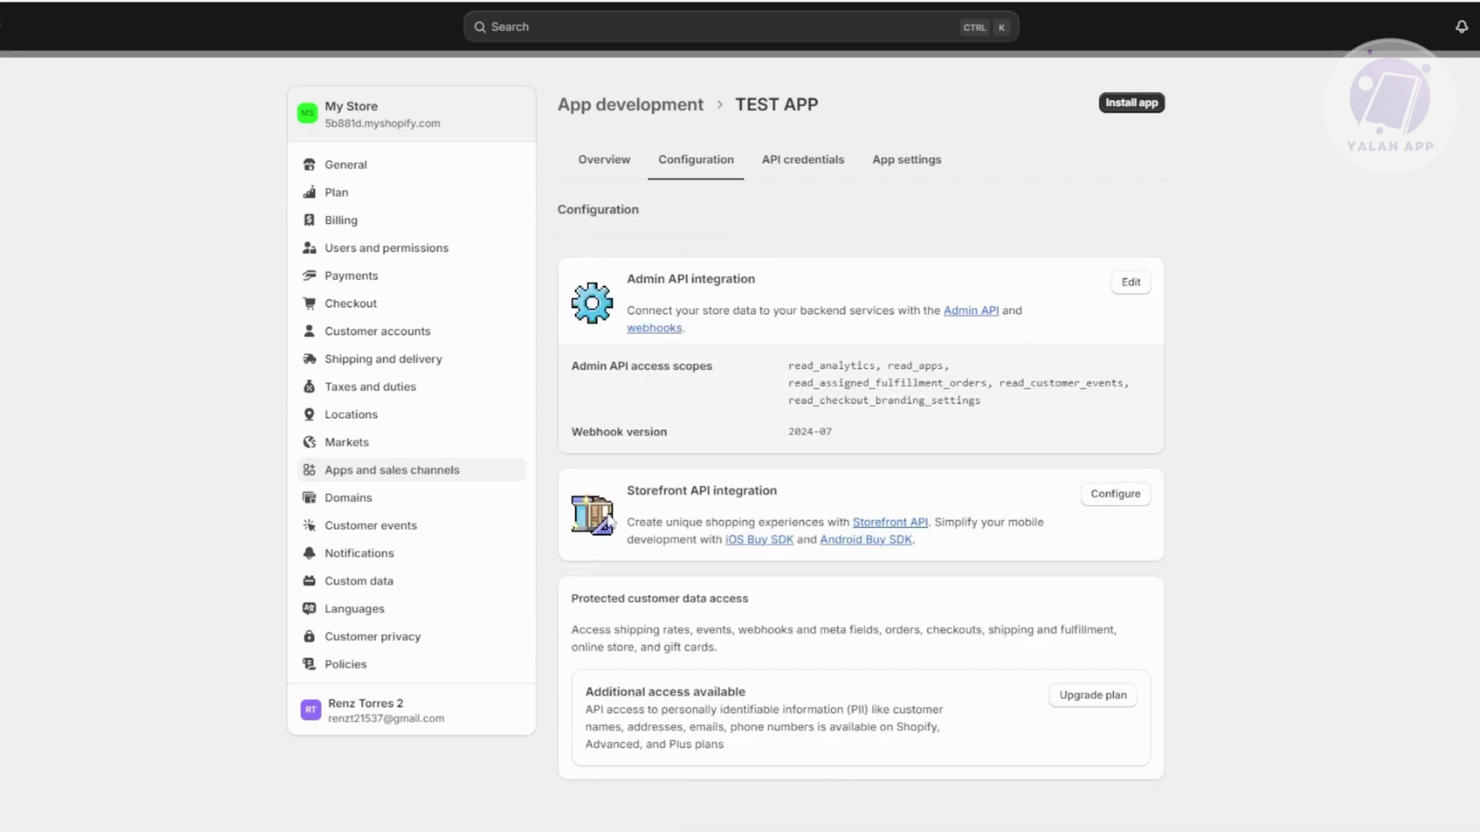
- Grant Storefront API read/write checkouts, read content and read/write customers access, then save
{"action": "left_click", "coordinate": [1115, 495]}
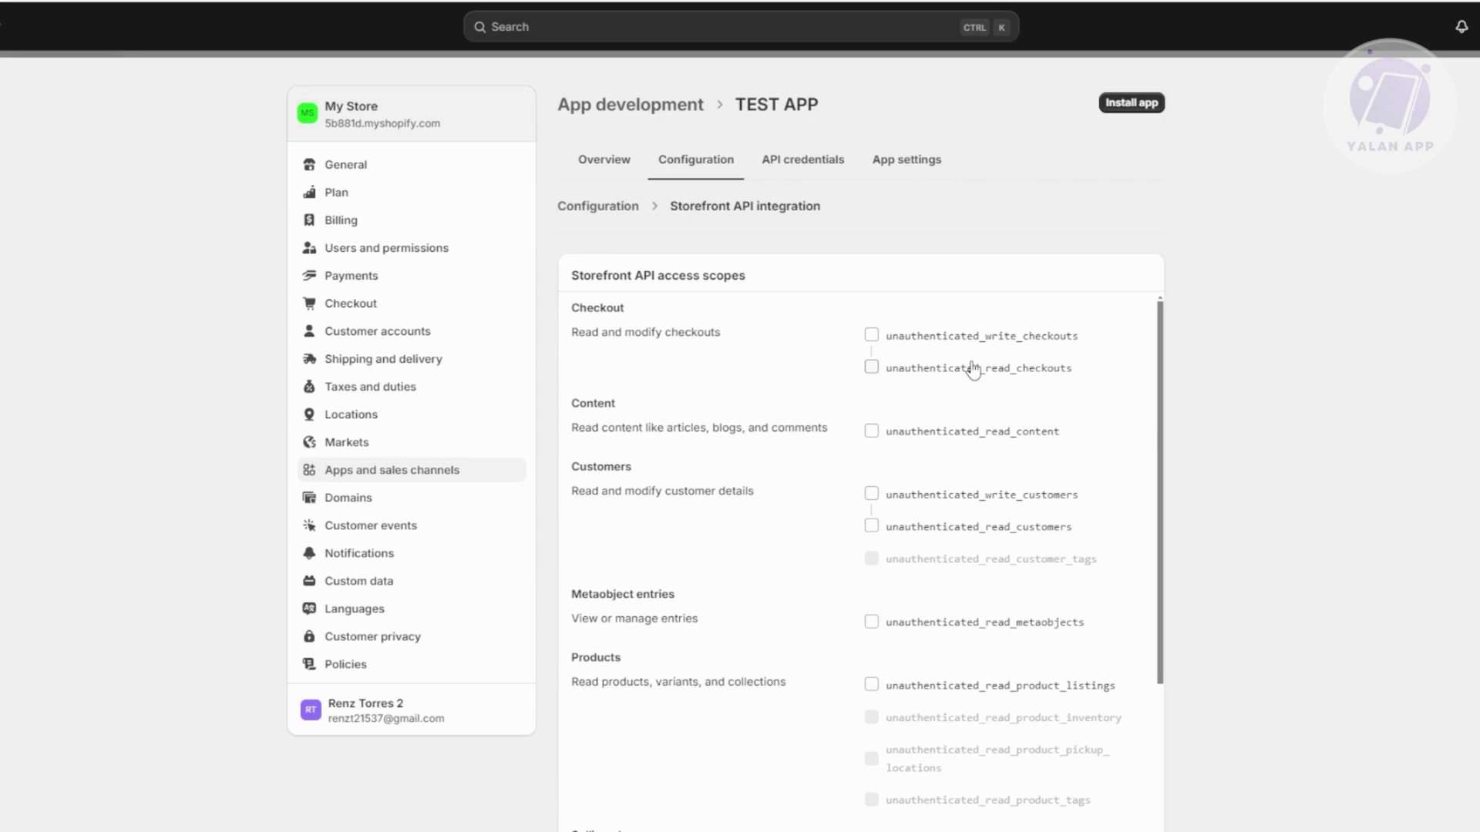
{"action": "left_click", "coordinate": [871, 335]}
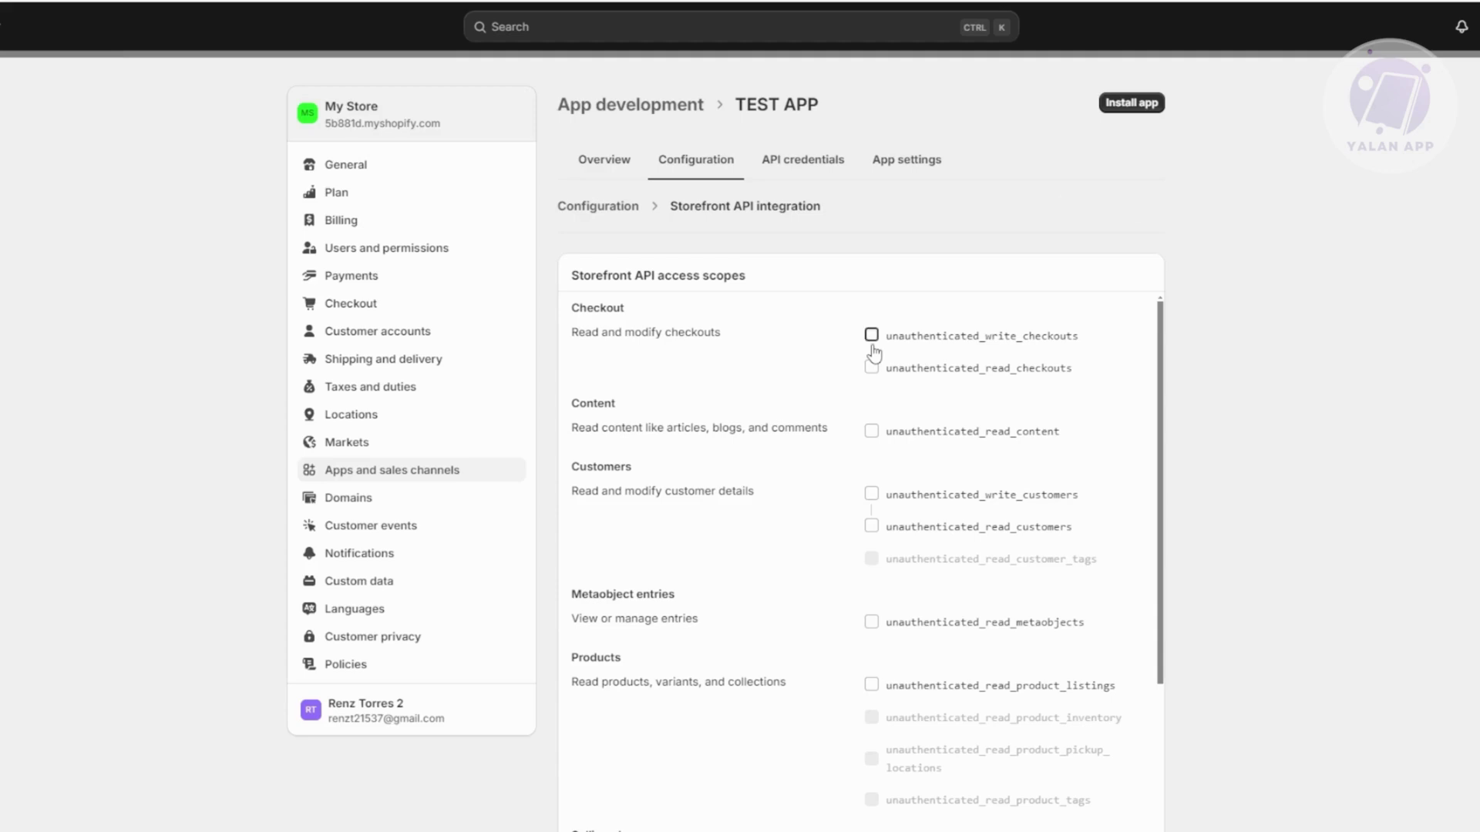
{"action": "left_click", "coordinate": [870, 431]}
{"action": "left_click", "coordinate": [871, 494]}
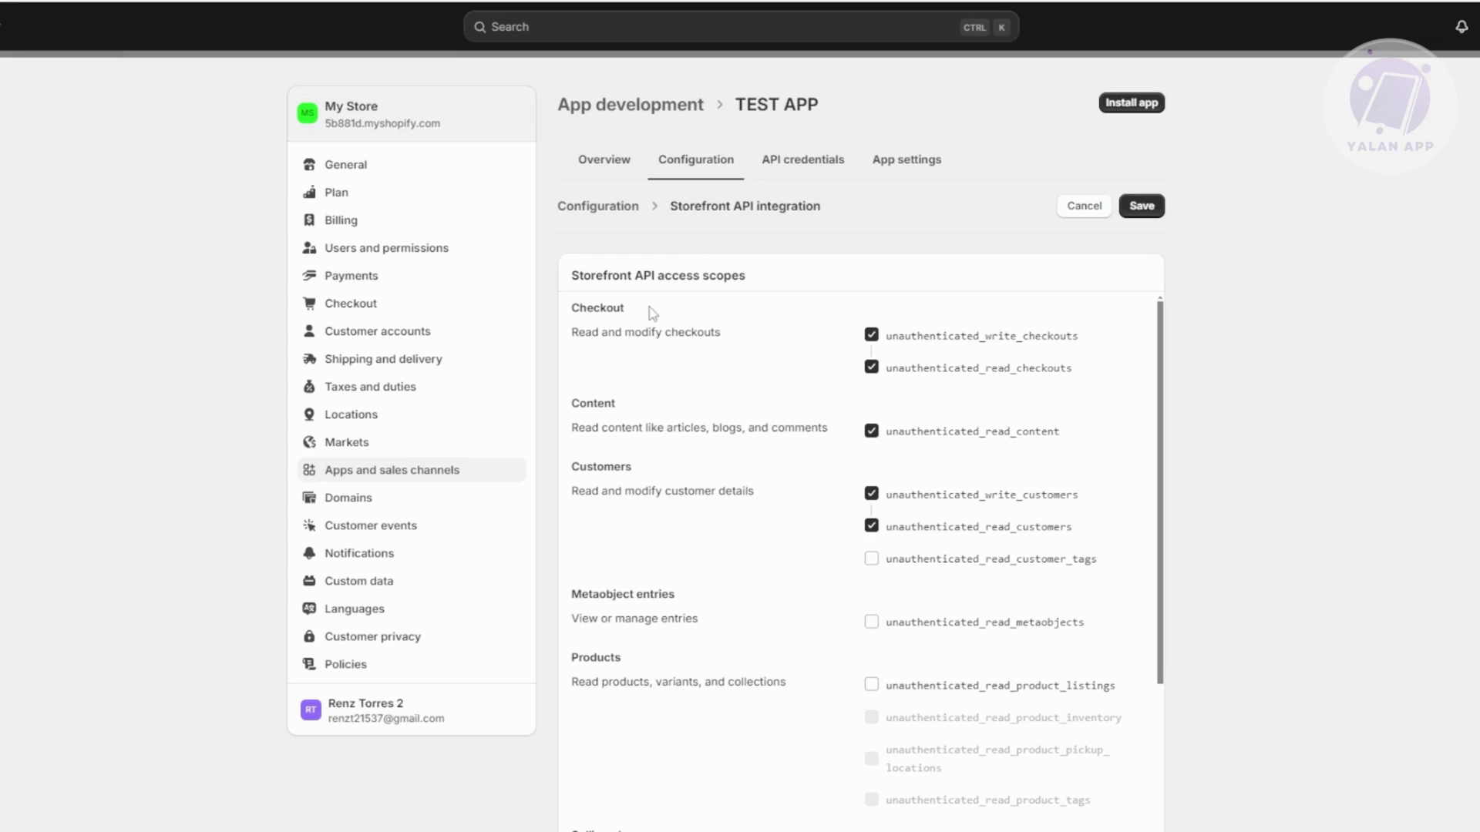
{"action": "left_click", "coordinate": [1152, 208]}
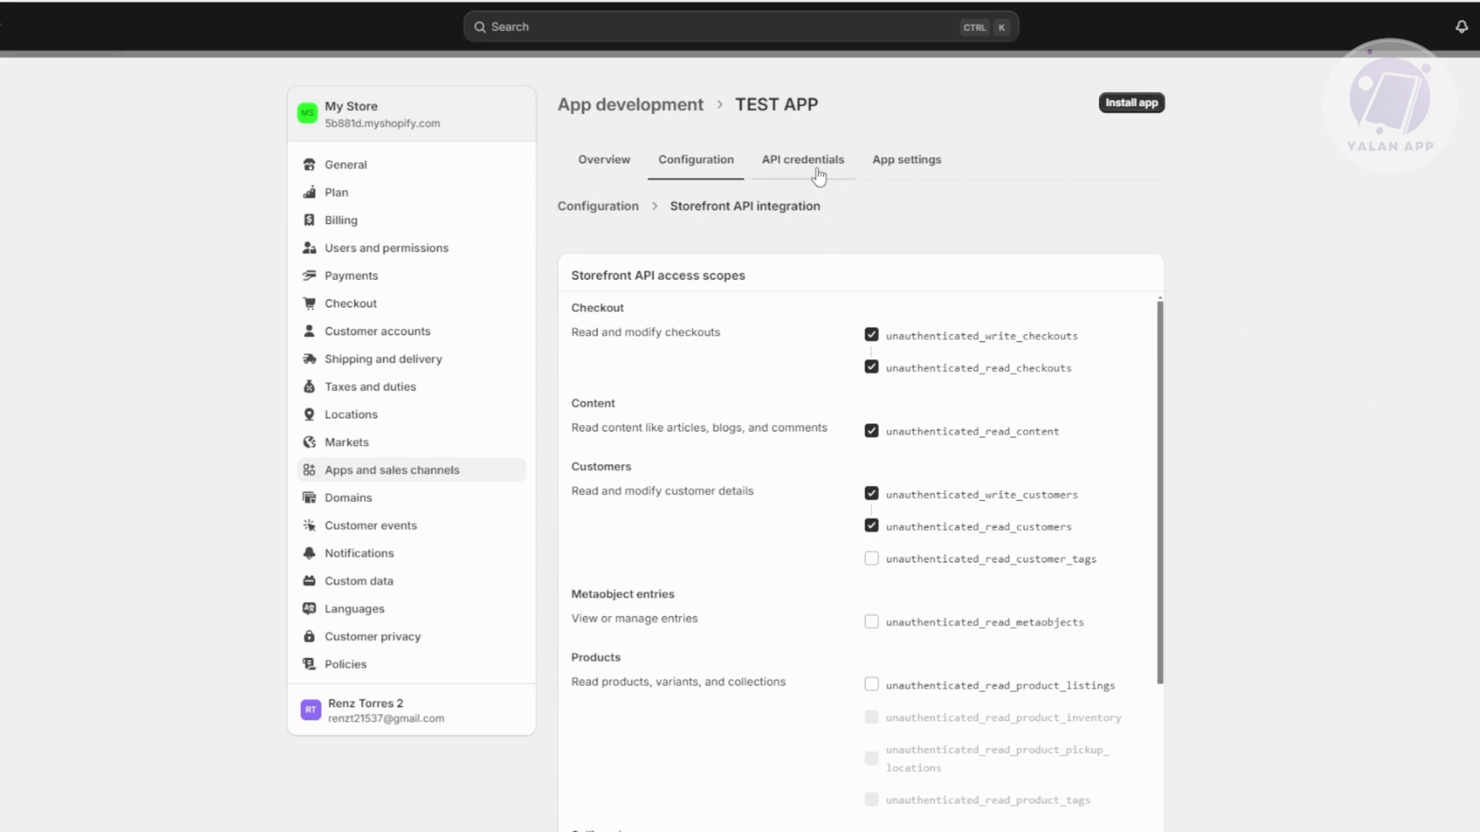
- Return to Configuration and review the API key and masked secret key under API credentials
{"action": "left_click", "coordinate": [609, 206]}
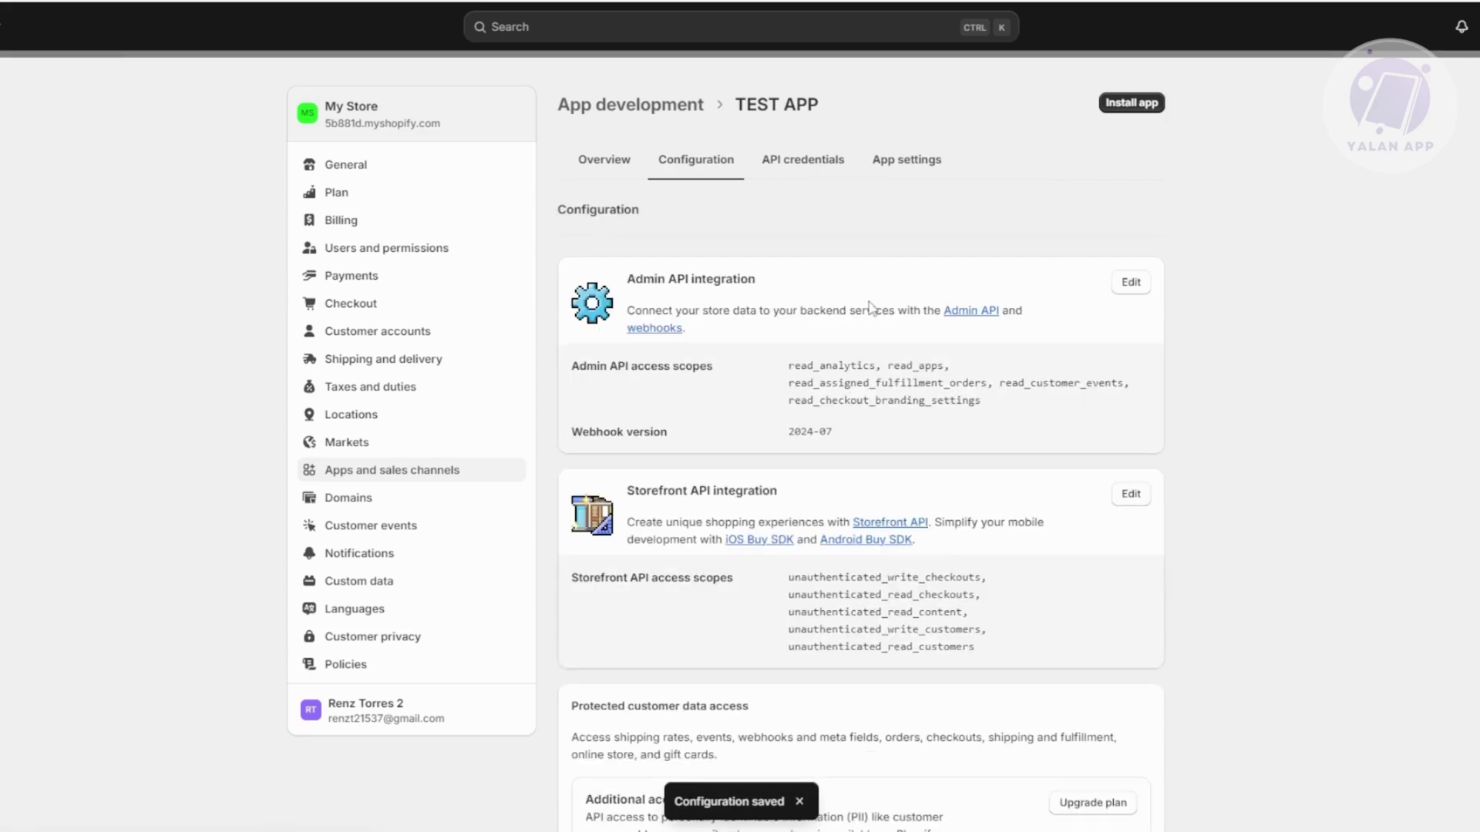
{"action": "scroll", "coordinate": [938, 362], "scroll_direction": "down", "scroll_amount": 2}
{"action": "scroll", "coordinate": [938, 362], "scroll_direction": "up", "scroll_amount": 2}
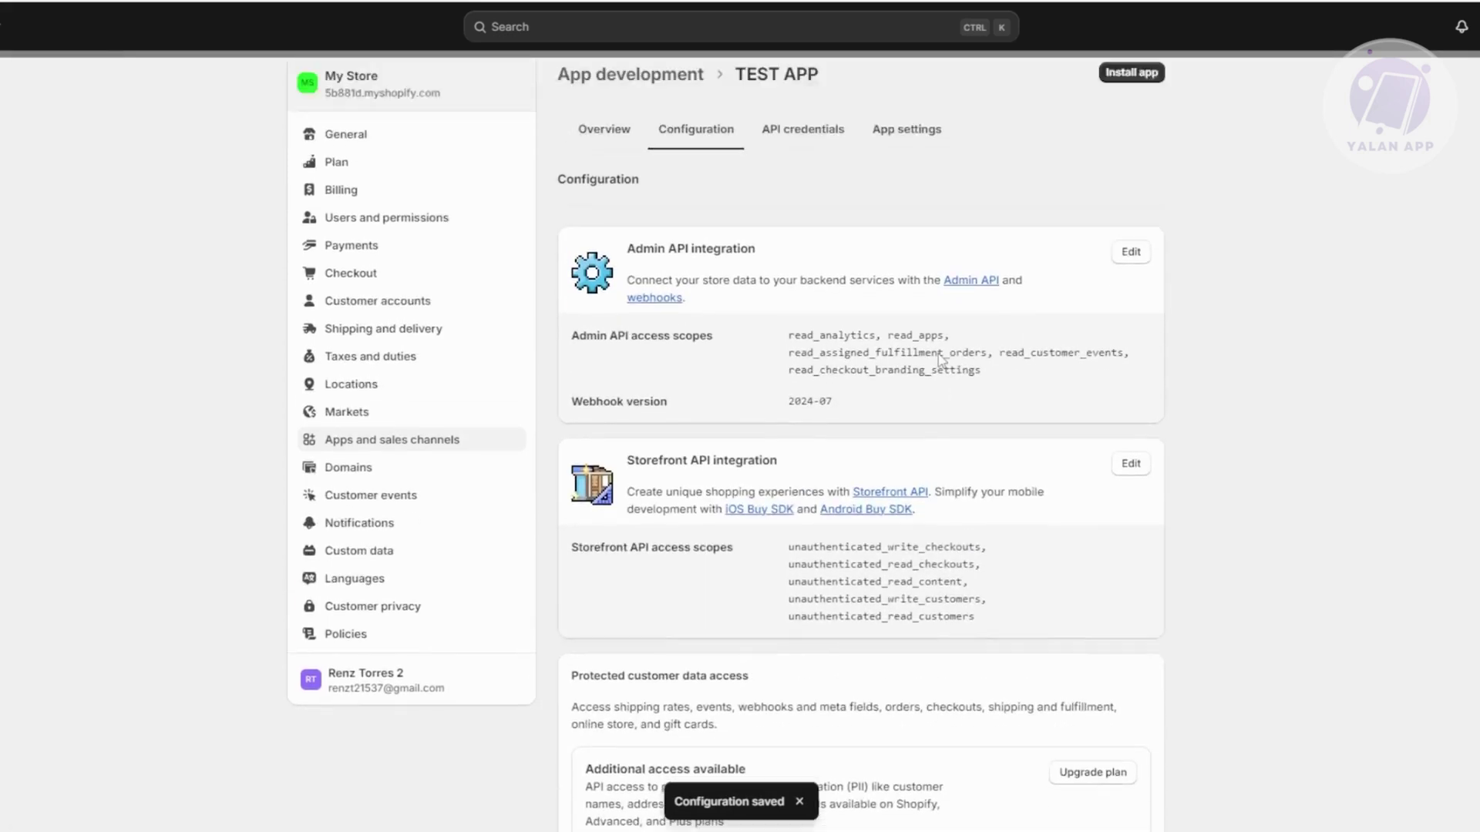
{"action": "left_click", "coordinate": [789, 175]}
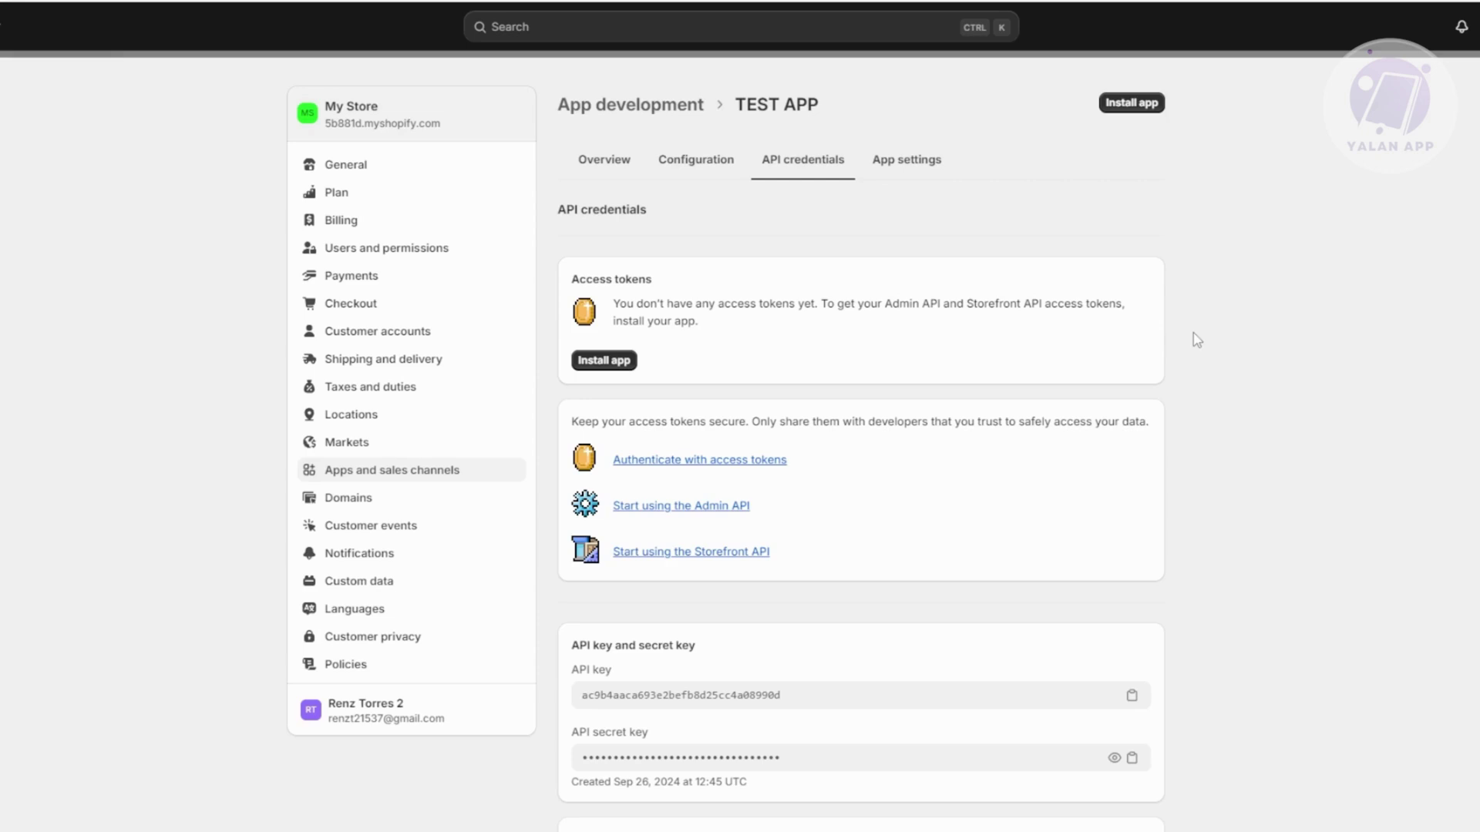
{"action": "scroll", "coordinate": [1095, 542], "scroll_direction": "down", "scroll_amount": 2}
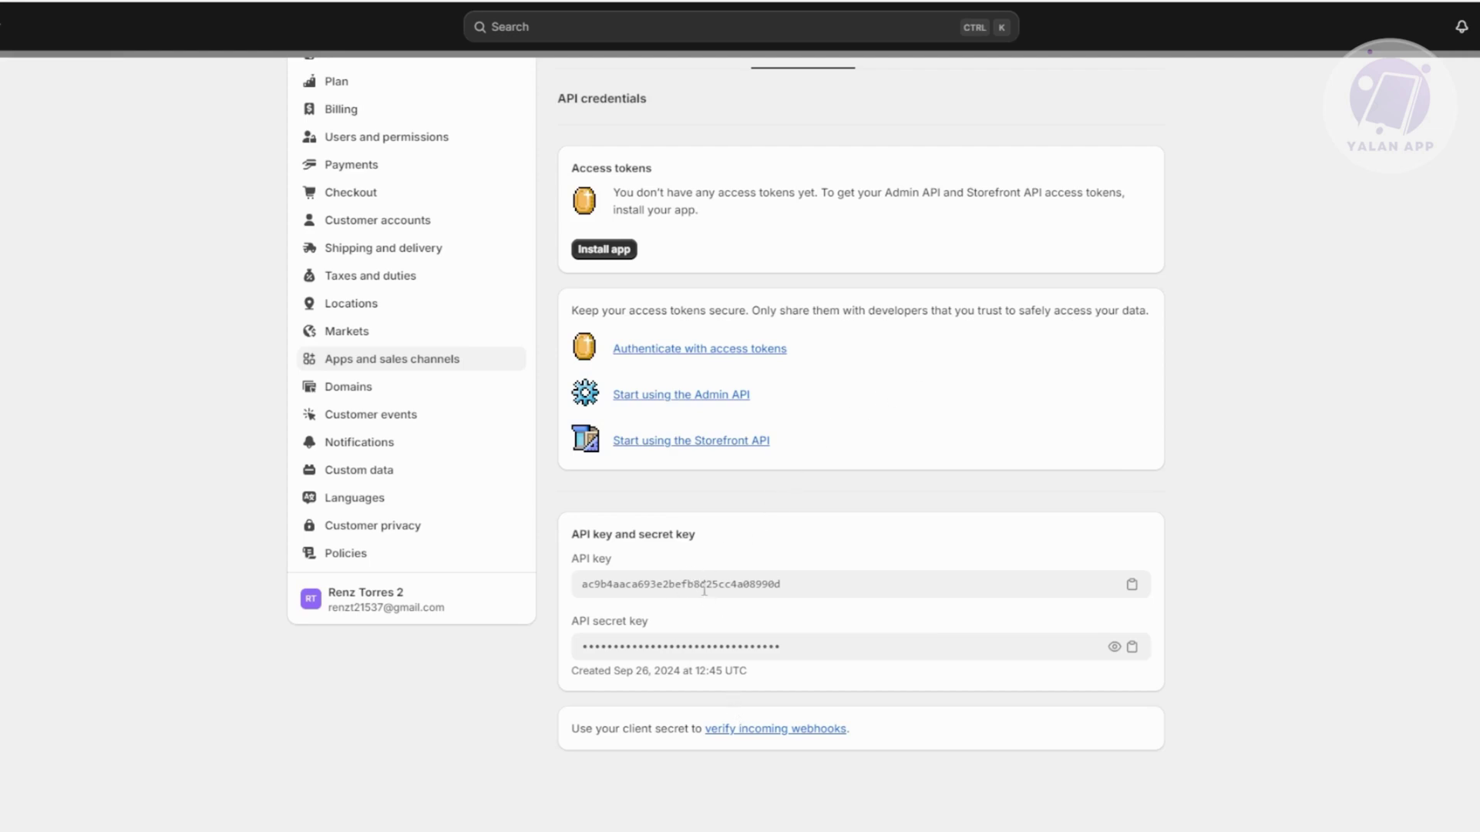
{"action": "scroll", "coordinate": [717, 590], "scroll_direction": "up", "scroll_amount": 2}
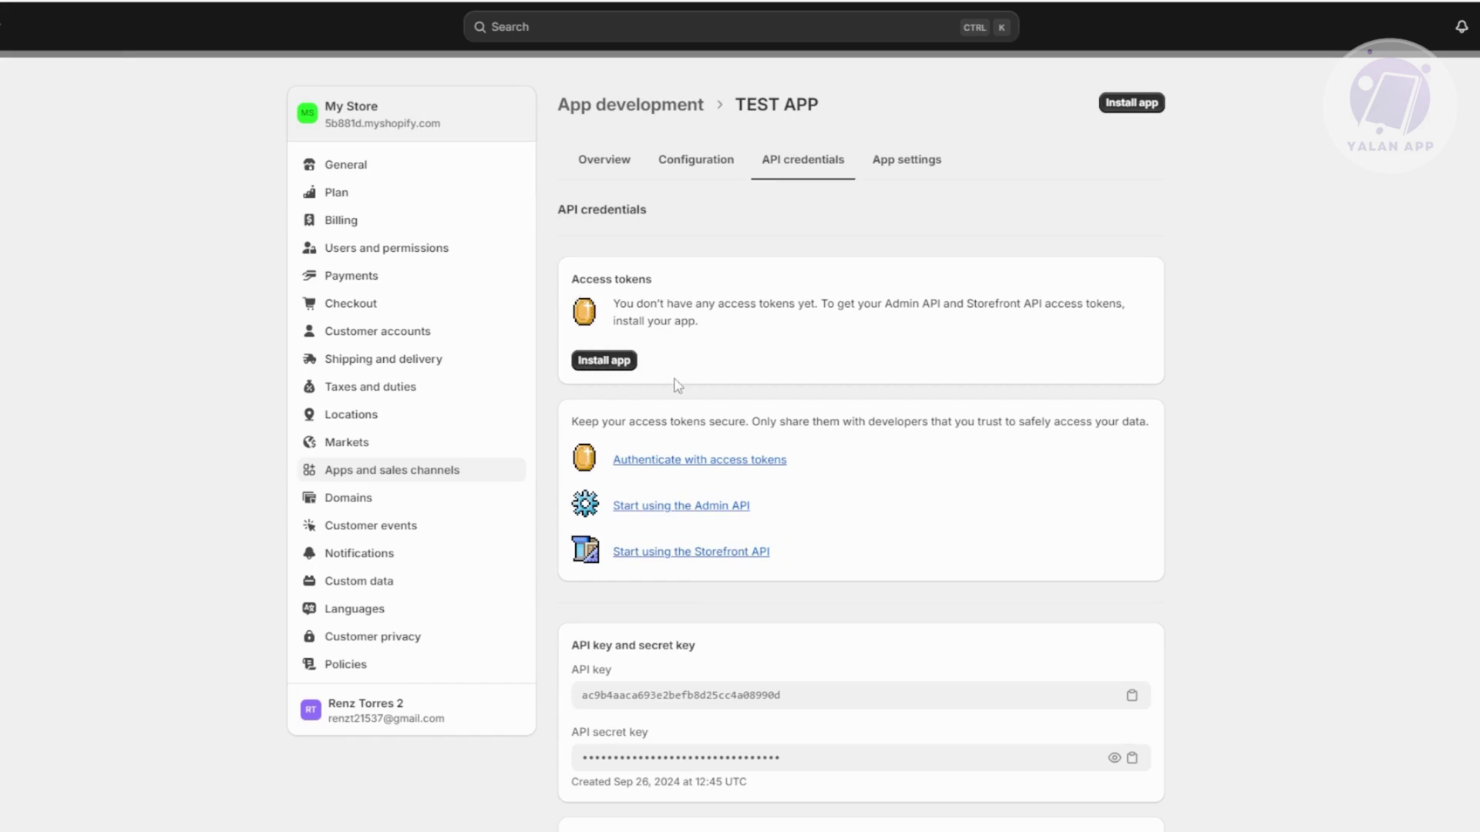
- Install TEST APP on the store, confirming in the install dialog
{"action": "left_click", "coordinate": [604, 362]}
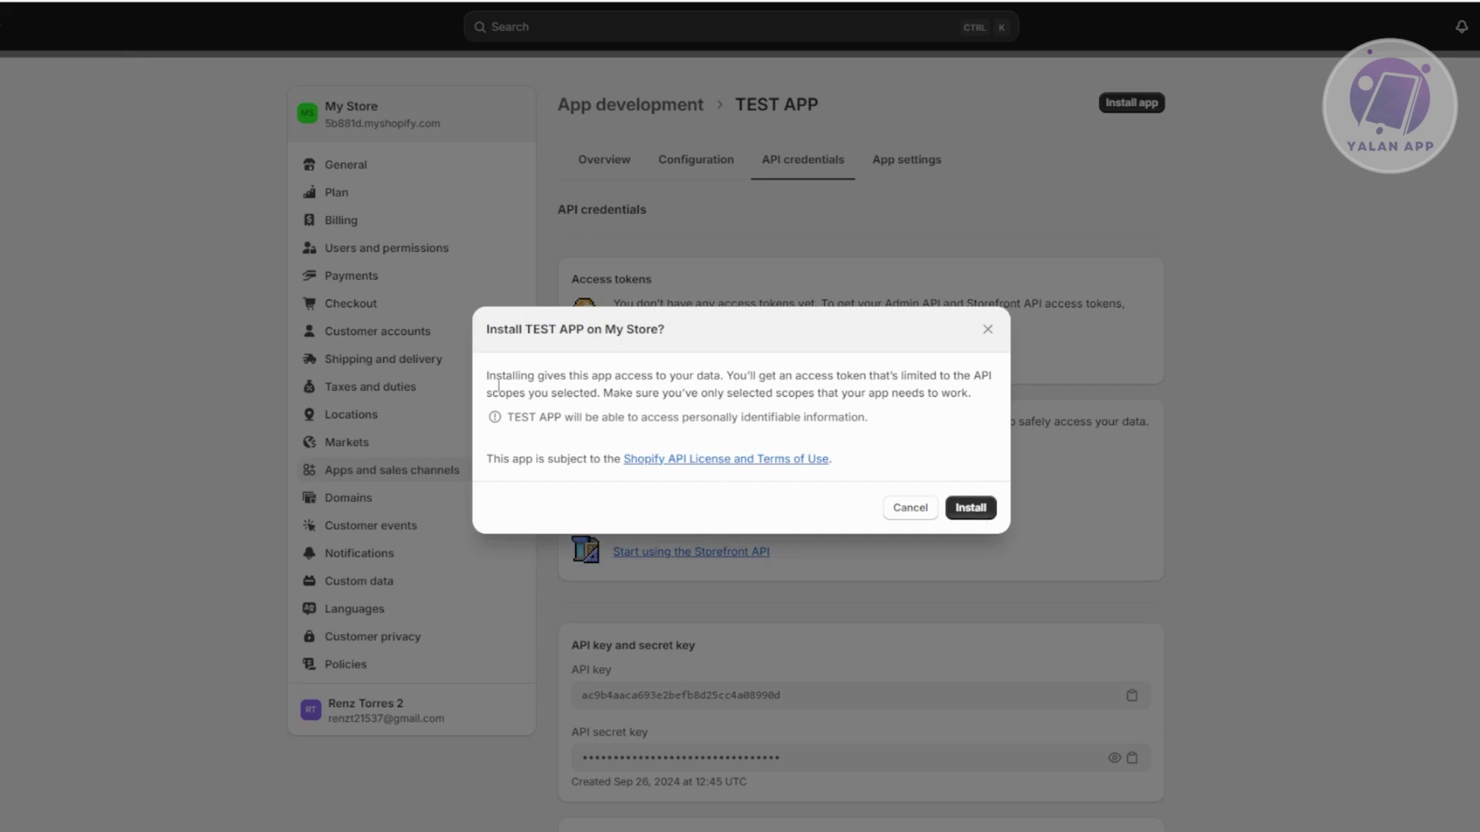
{"action": "left_click_drag", "start_coordinate": [487, 376], "coordinate": [986, 396]}
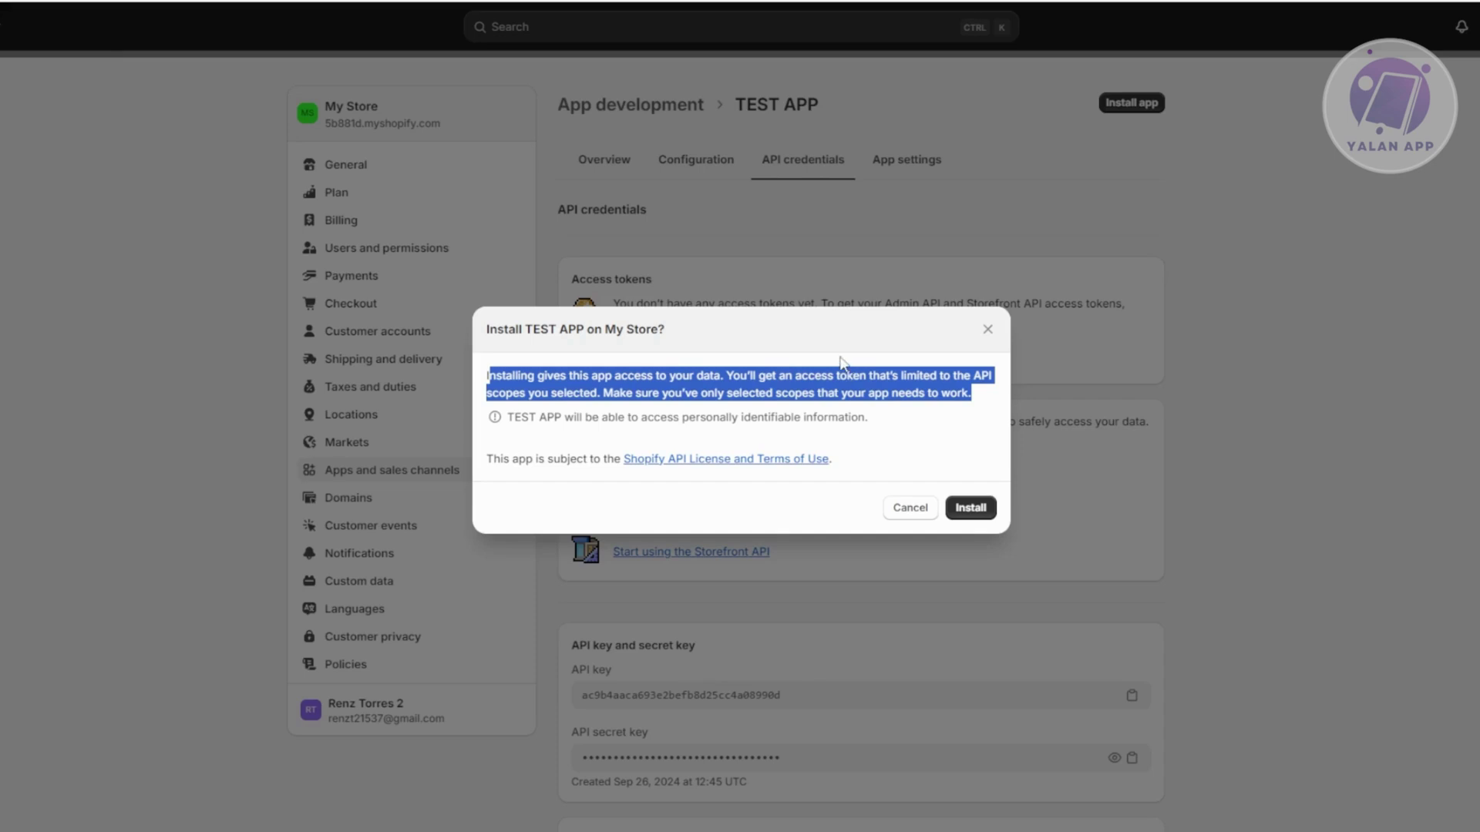
{"action": "left_click", "coordinate": [975, 507]}
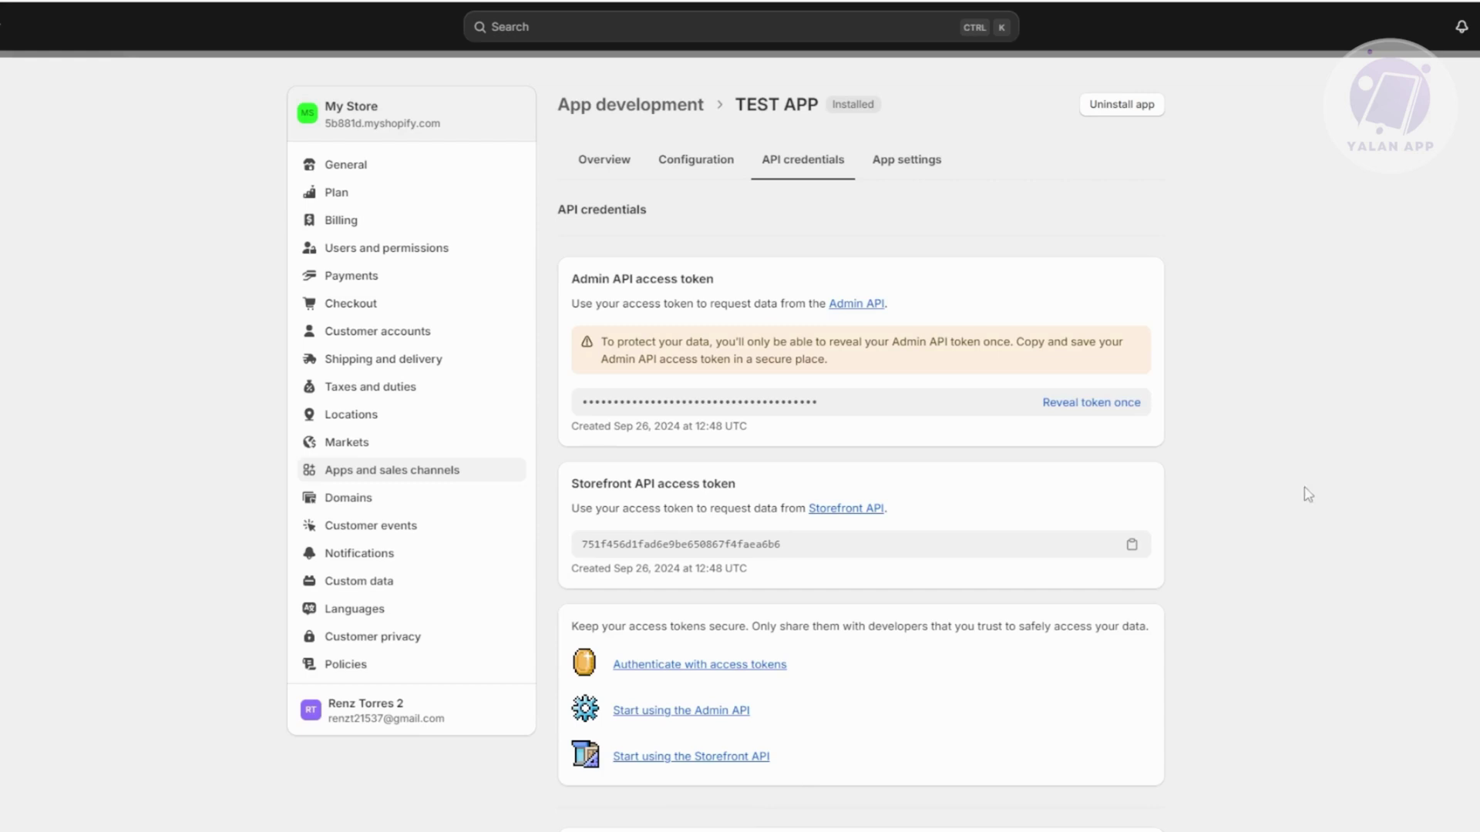
{"action": "scroll", "coordinate": [1303, 501], "scroll_direction": "down", "scroll_amount": 4}
{"action": "scroll", "coordinate": [1295, 513], "scroll_direction": "up", "scroll_amount": 4}
- Review TEST APP's settings, noting the development update contact email is still blank
{"action": "left_click", "coordinate": [910, 167]}
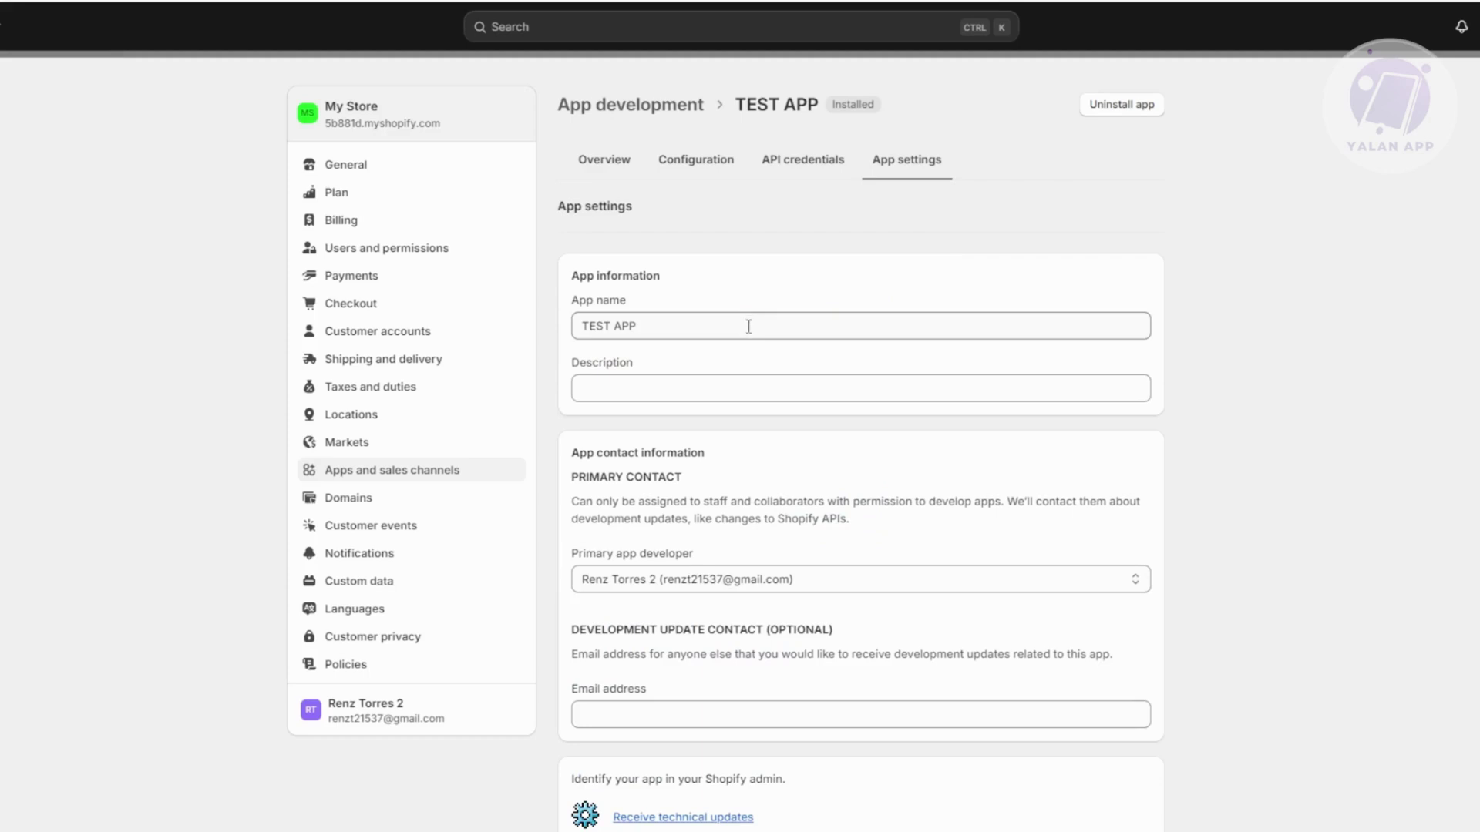
{"action": "scroll", "coordinate": [925, 494], "scroll_direction": "down", "scroll_amount": 2}
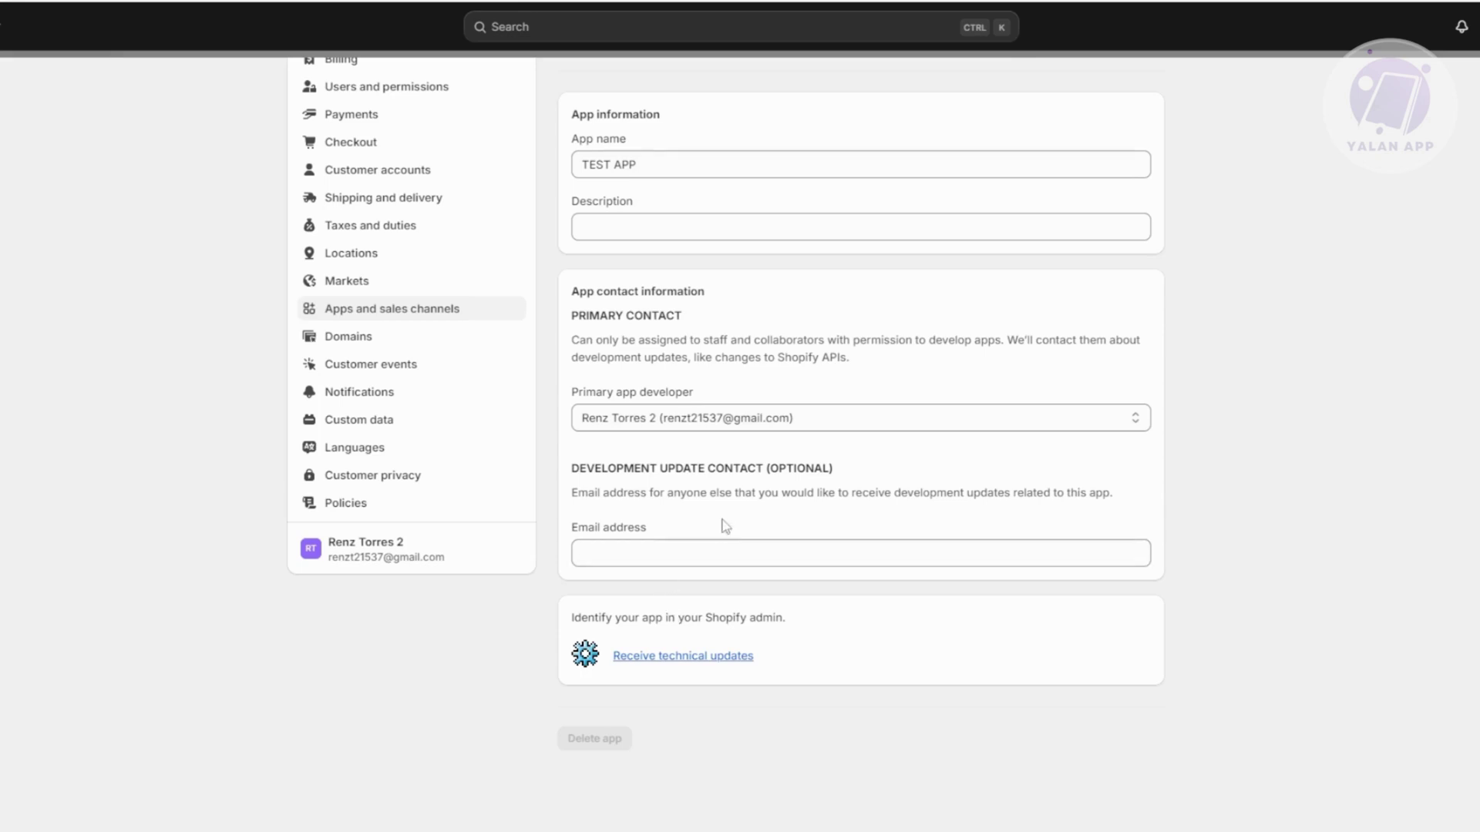
{"action": "scroll", "coordinate": [1098, 412], "scroll_direction": "up", "scroll_amount": 2}
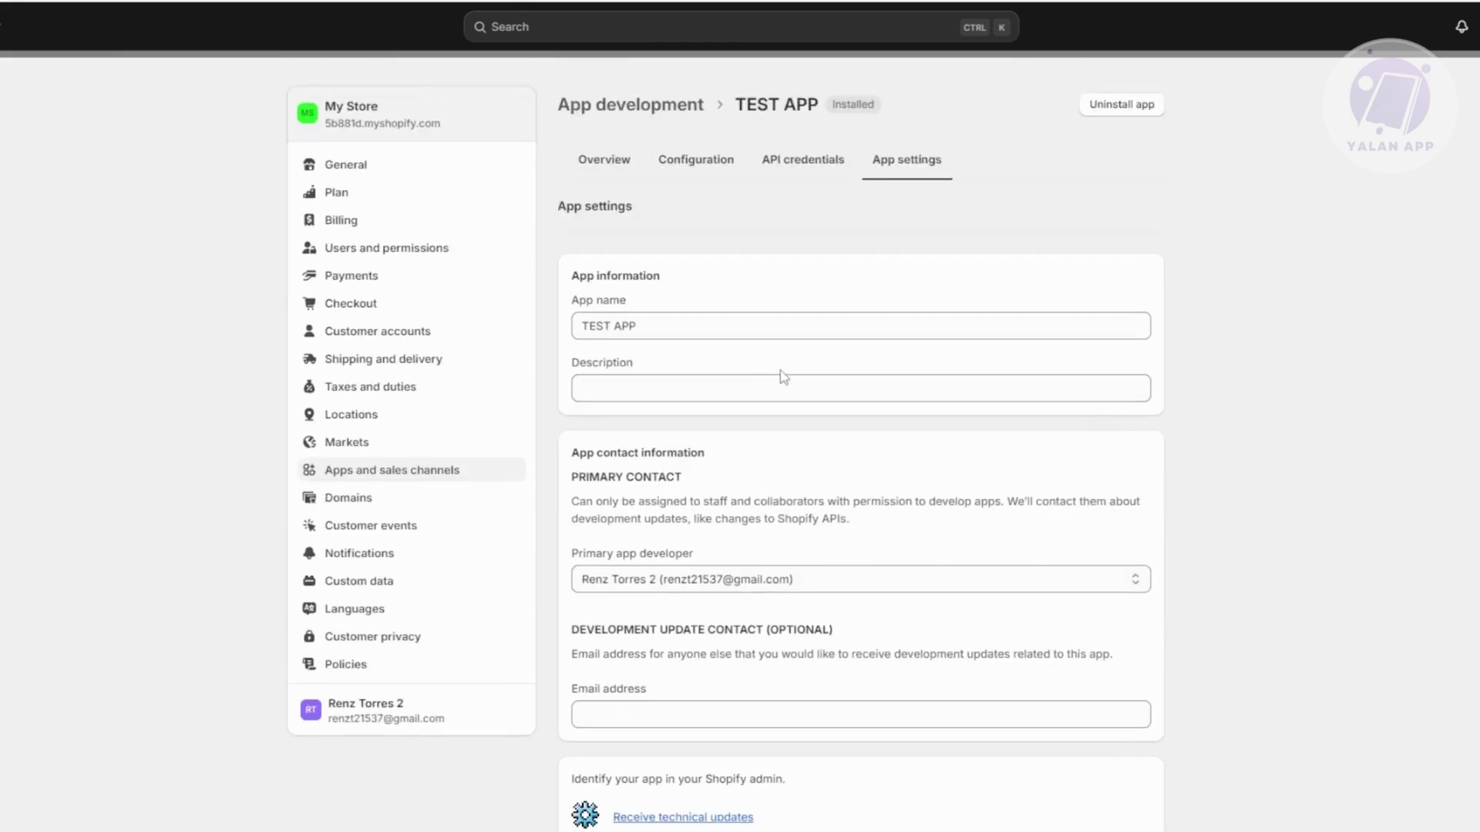